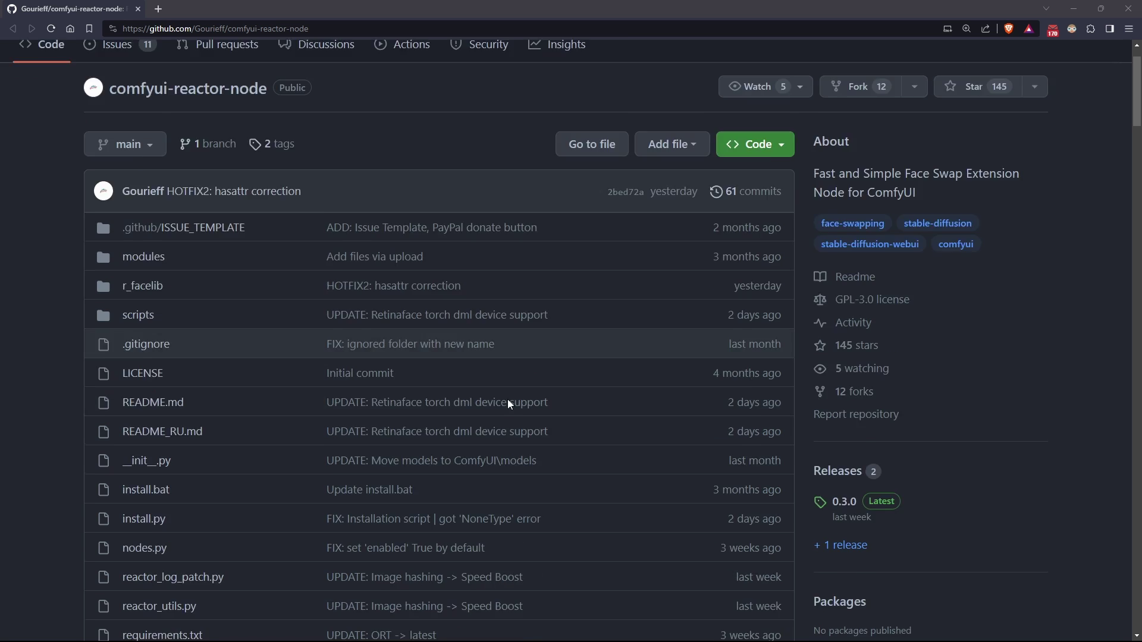
Read through the comfyui-reactor-node README, then scroll back to the top
{"action": "scroll", "coordinate": [508, 402], "scroll_direction": "down", "scroll_amount": 1}
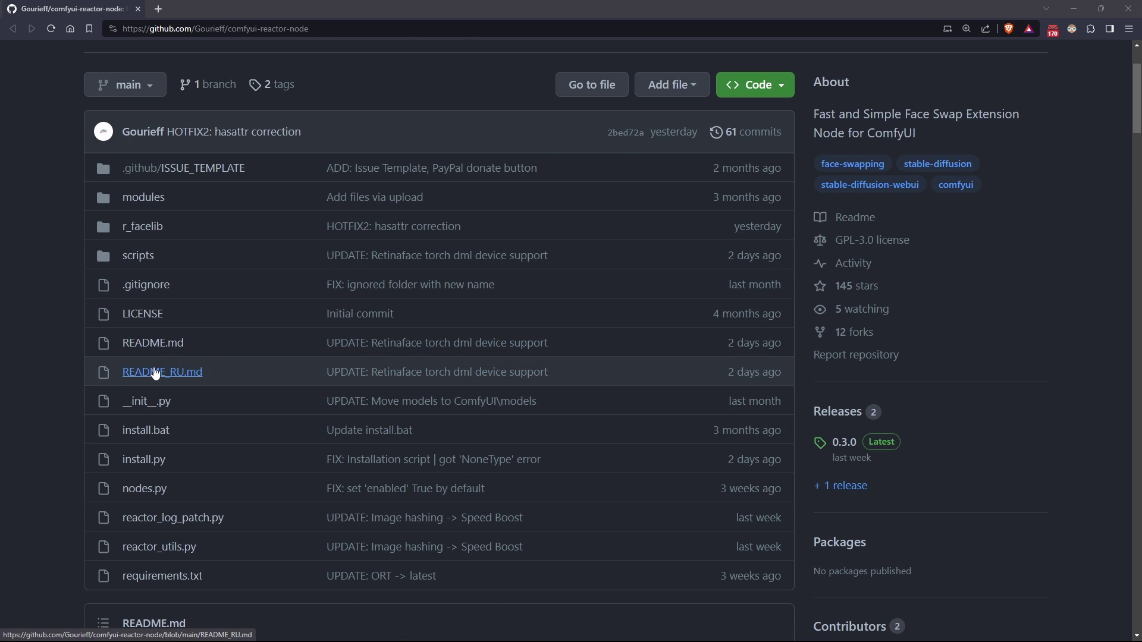
{"action": "scroll", "coordinate": [156, 373], "scroll_direction": "up", "scroll_amount": 1}
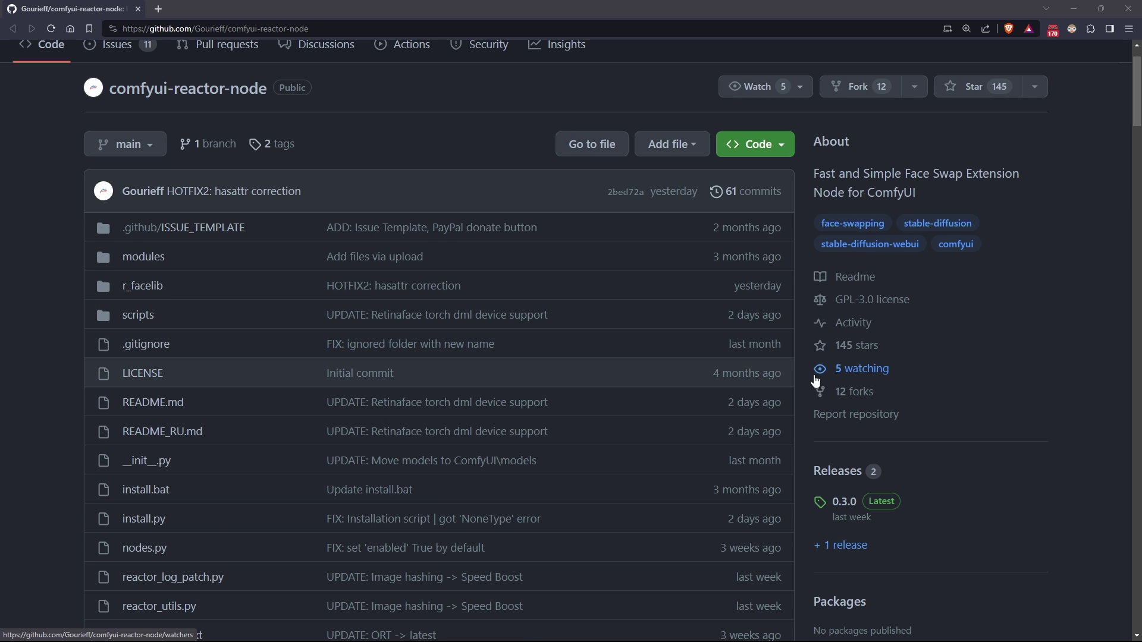
{"action": "scroll", "coordinate": [848, 381], "scroll_direction": "down", "scroll_amount": 3}
{"action": "scroll", "coordinate": [626, 384], "scroll_direction": "down", "scroll_amount": 7}
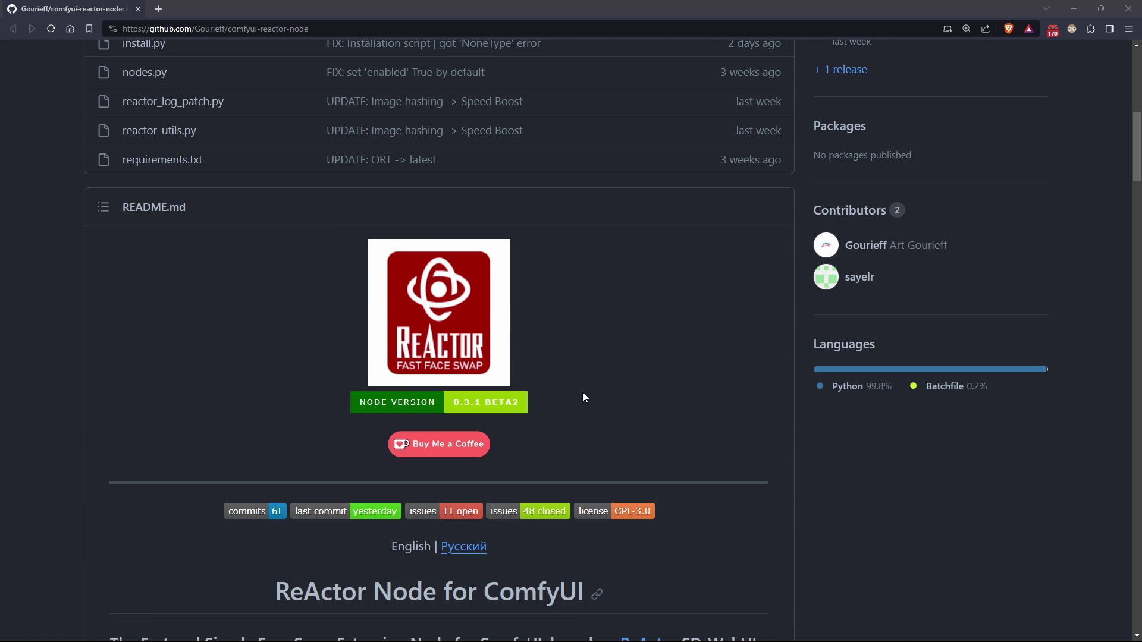
{"action": "scroll", "coordinate": [629, 357], "scroll_direction": "down", "scroll_amount": 4}
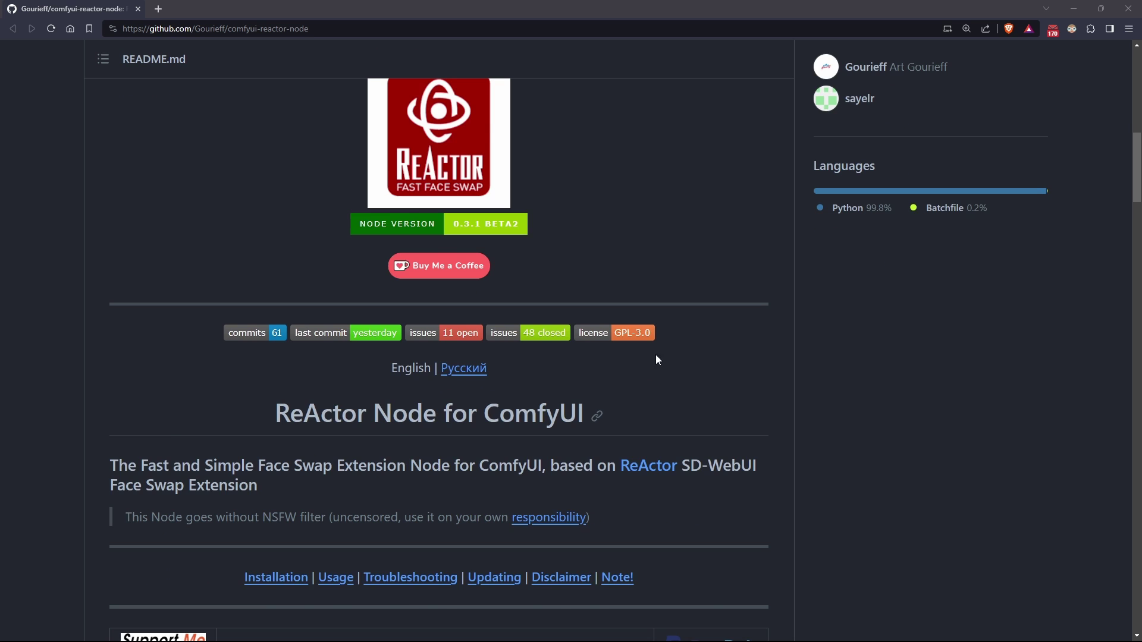
{"action": "scroll", "coordinate": [919, 379], "scroll_direction": "down", "scroll_amount": 7}
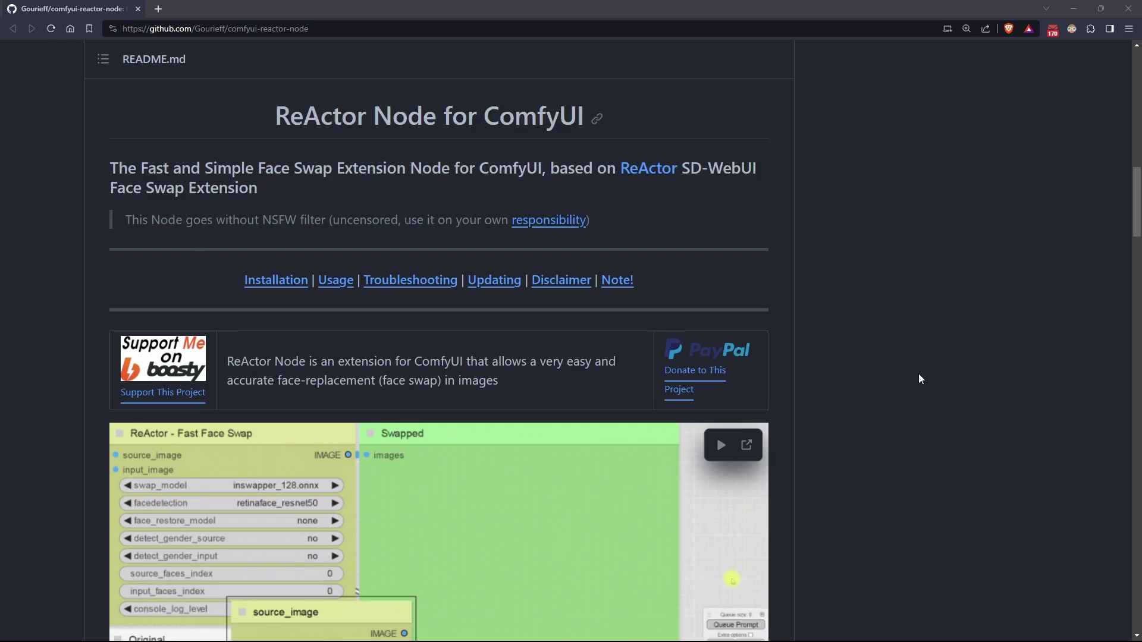
{"action": "scroll", "coordinate": [716, 319], "scroll_direction": "down", "scroll_amount": 1}
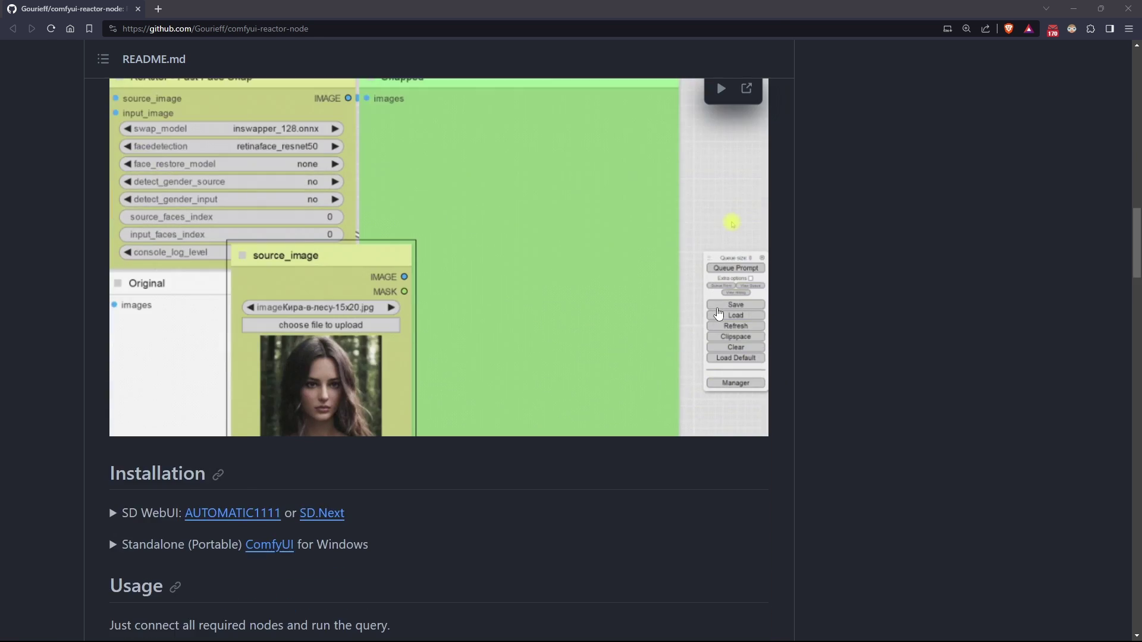
{"action": "scroll", "coordinate": [805, 321], "scroll_direction": "down", "scroll_amount": 4}
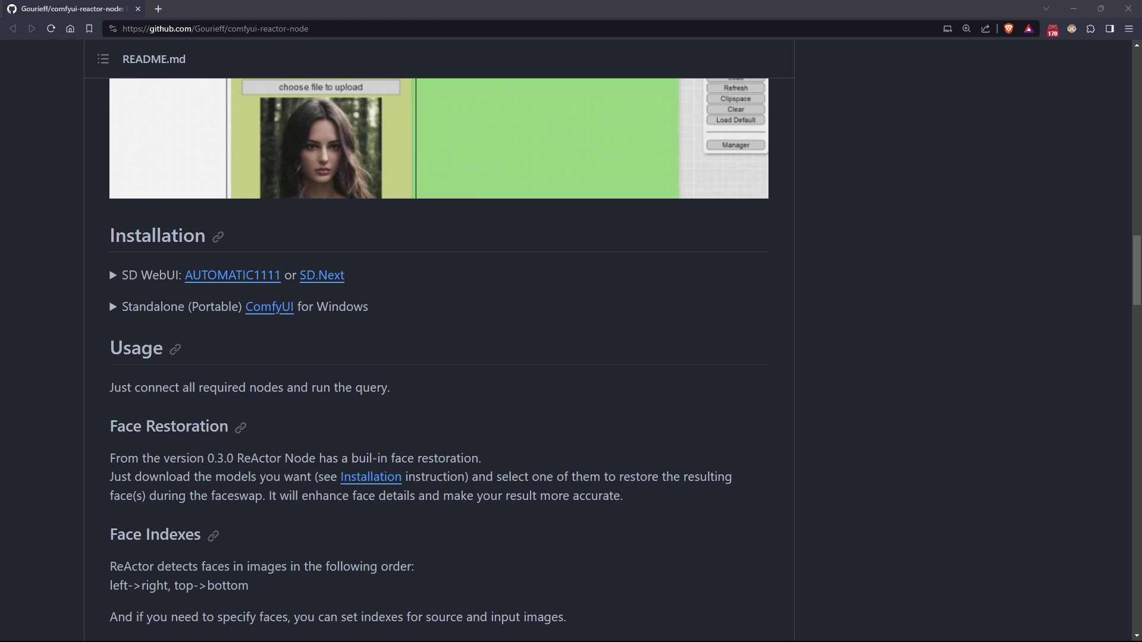
{"action": "scroll", "coordinate": [775, 295], "scroll_direction": "up", "scroll_amount": 15}
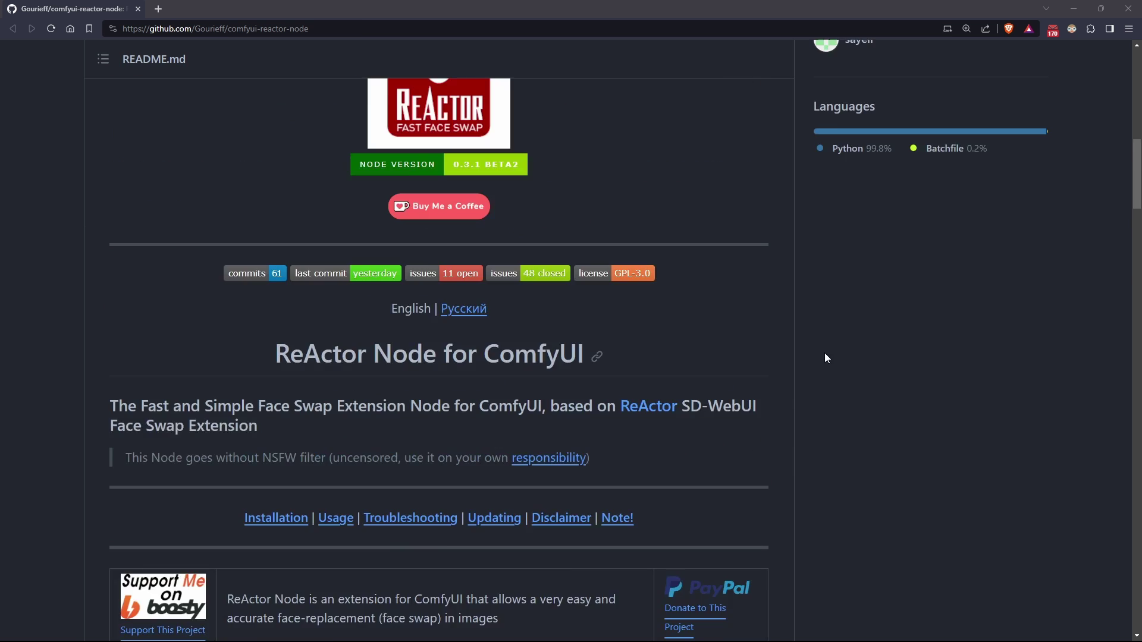
Copy the HTTPS clone URL and open a Command Prompt in the custom_nodes folder
{"action": "left_click", "coordinate": [766, 203]}
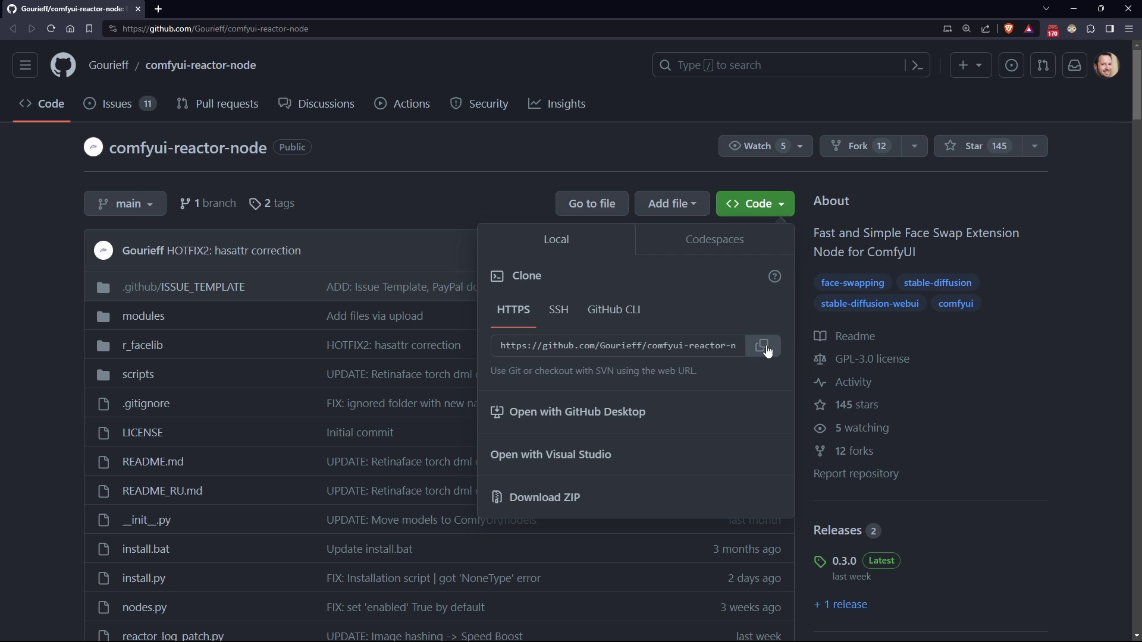
{"action": "left_click", "coordinate": [764, 347]}
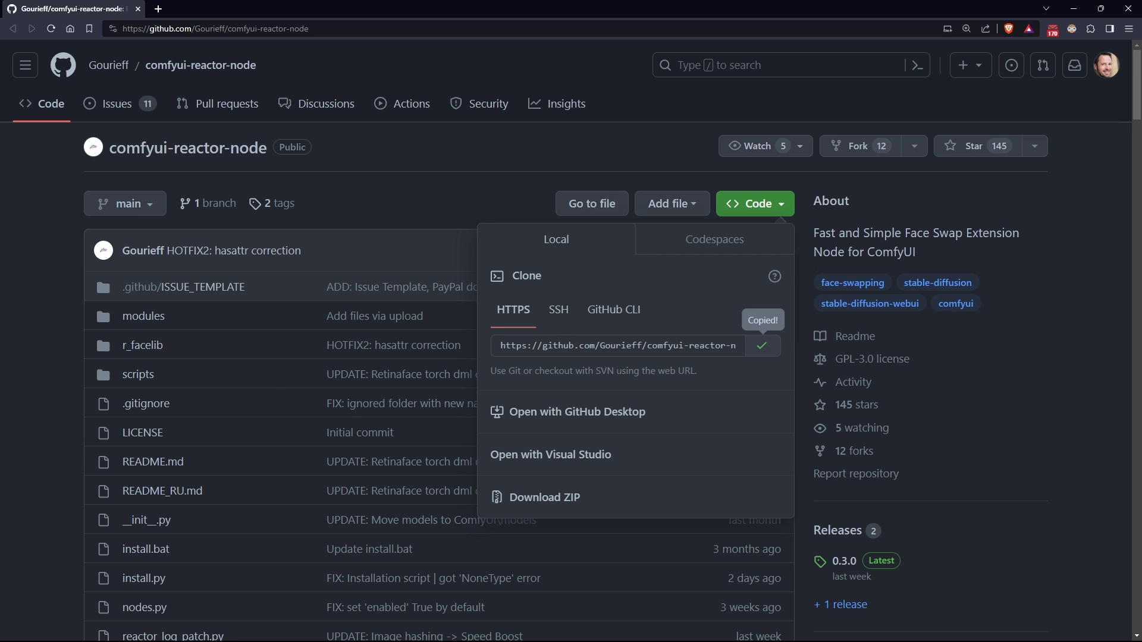
{"action": "key", "text": "alt+Tab"}
{"action": "left_click", "coordinate": [710, 94]}
{"action": "type", "text": "cmd"}
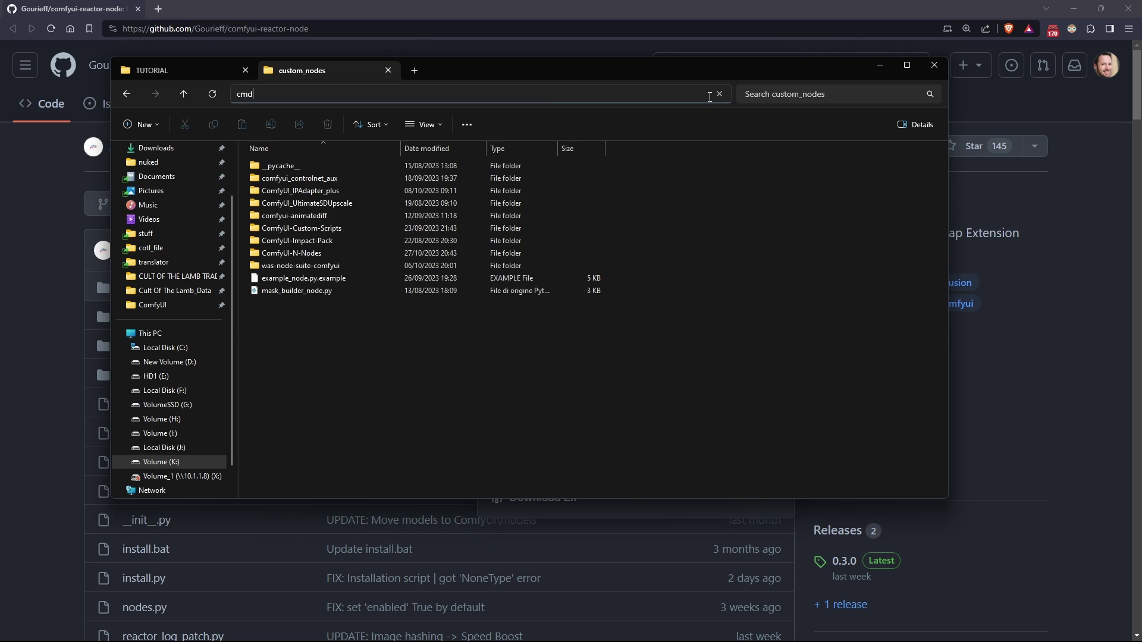
{"action": "key", "text": "Return"}
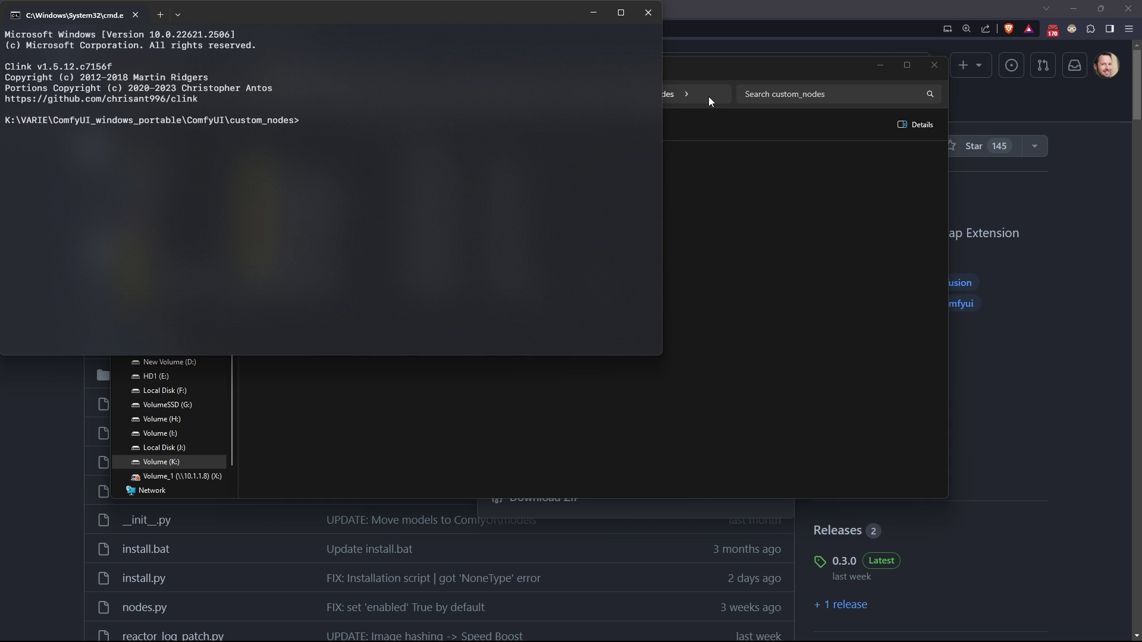
Run git clone with the copied comfyui-reactor-node repository URL
{"action": "type", "text": "git clone"}
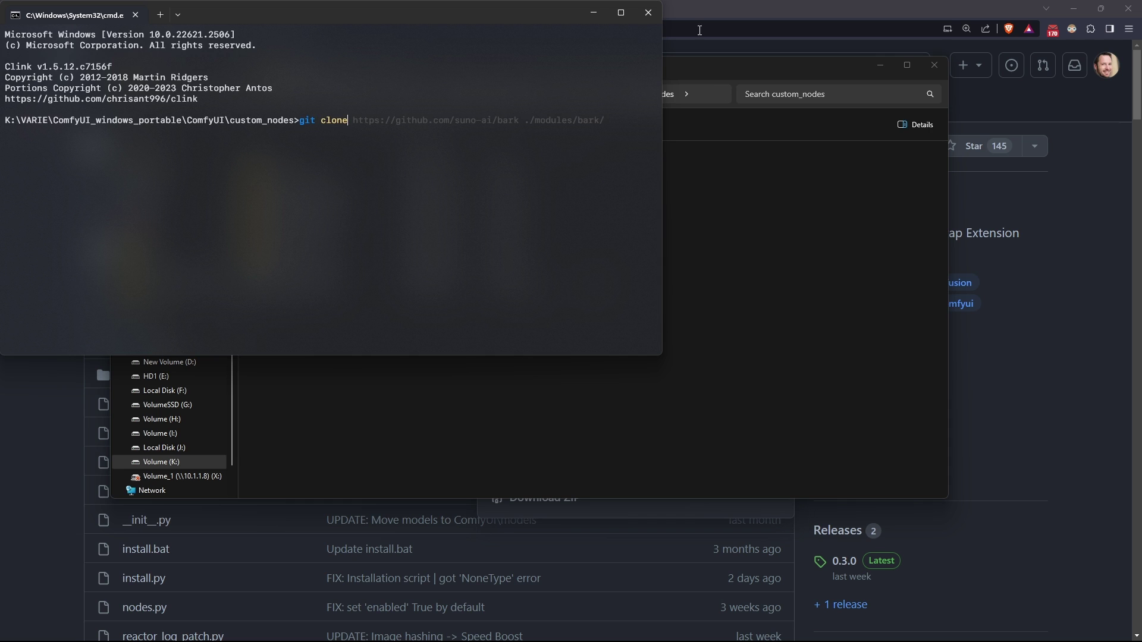
{"action": "key", "text": "ctrl+v"}
{"action": "key", "text": "Return"}
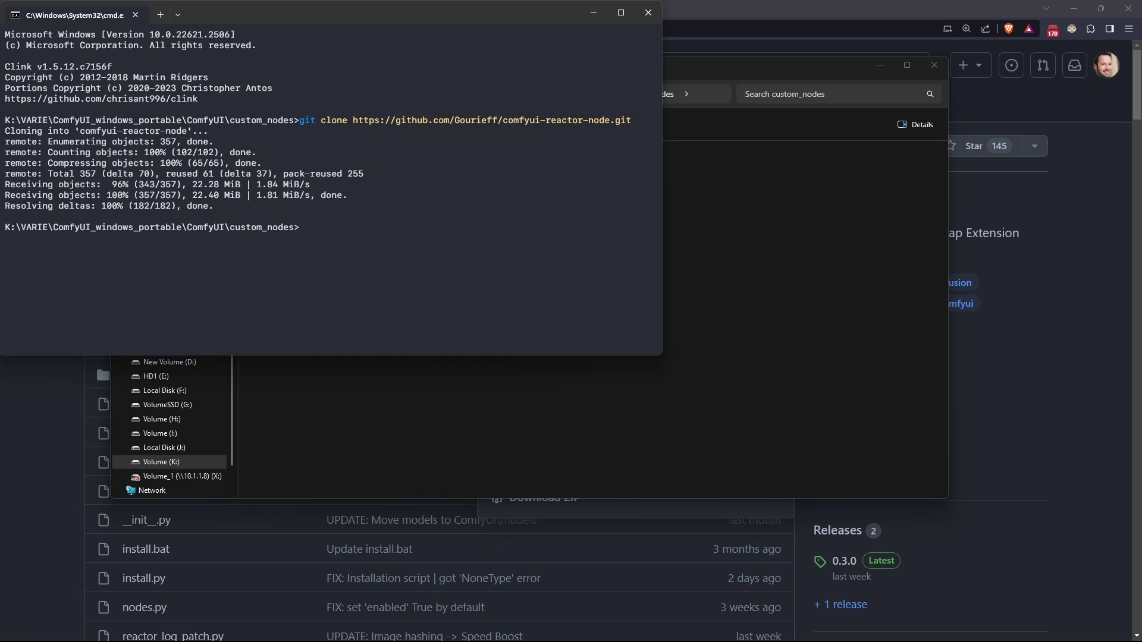
Run install.bat in comfyui-reactor-node and copy the insightface build error line
{"action": "left_click", "coordinate": [810, 234]}
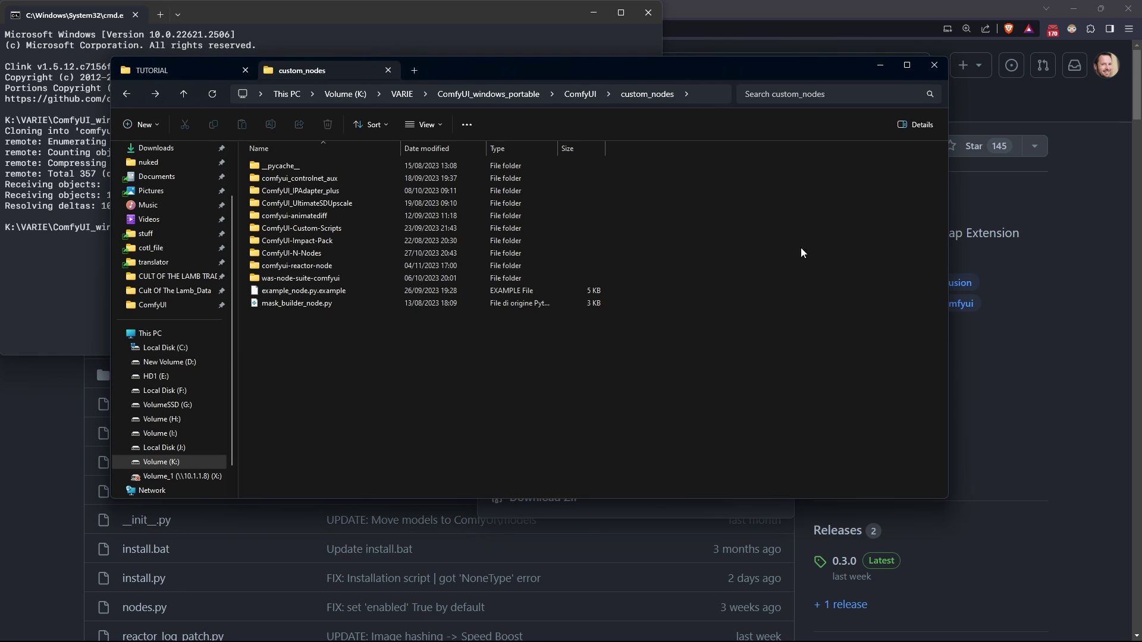
{"action": "double_click", "coordinate": [266, 267]}
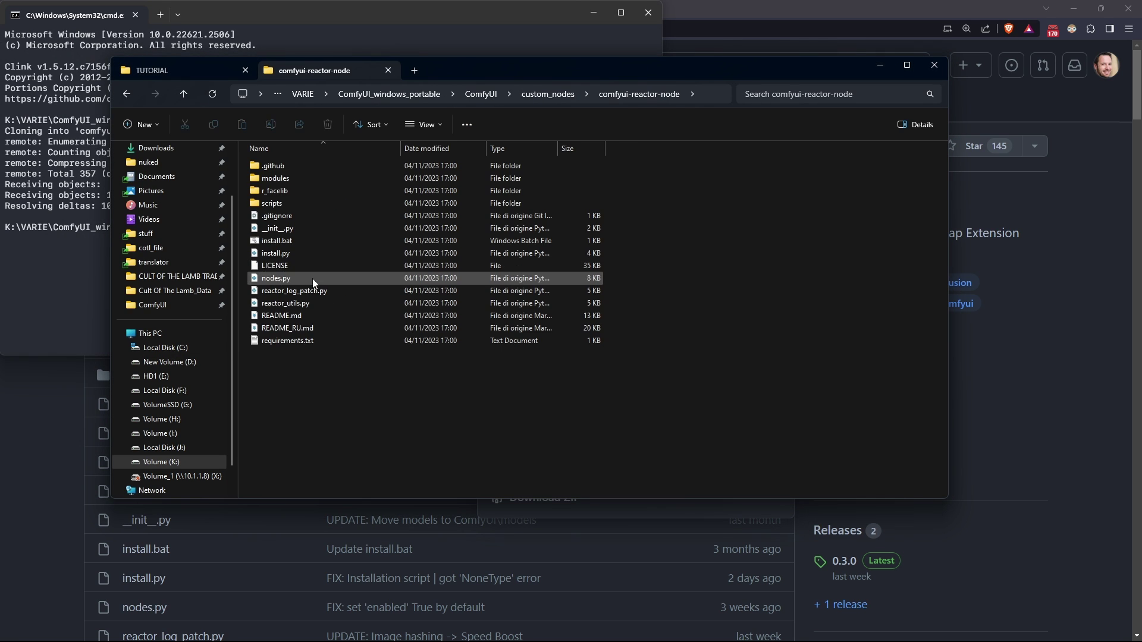
{"action": "left_click", "coordinate": [276, 242]}
{"action": "double_click", "coordinate": [276, 241]}
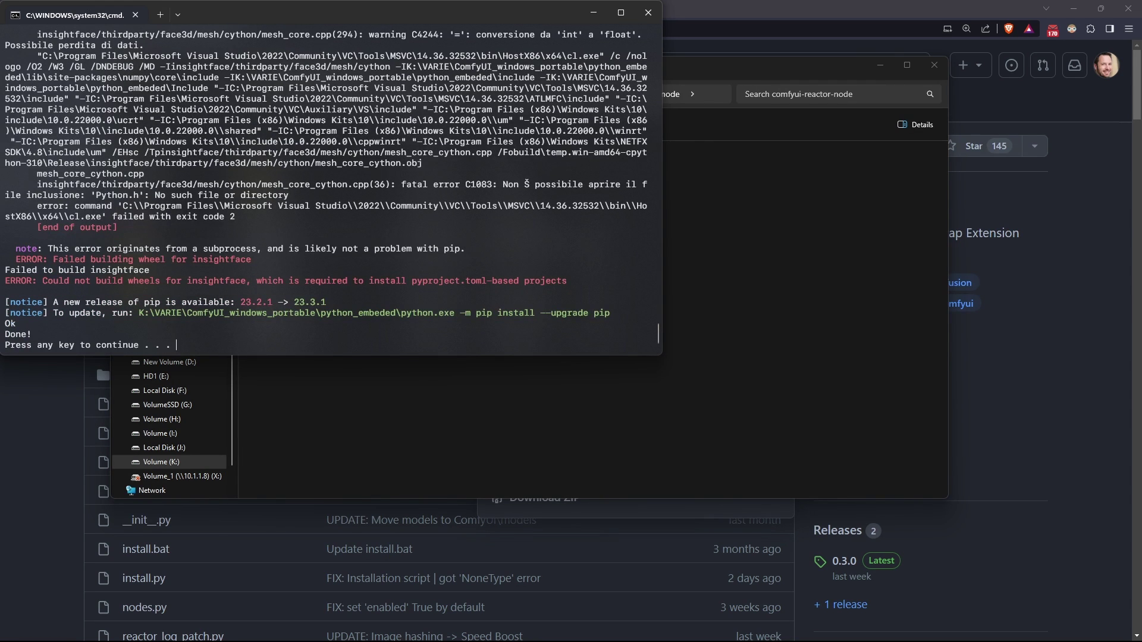
{"action": "left_click_drag", "start_coordinate": [90, 284], "coordinate": [249, 285]}
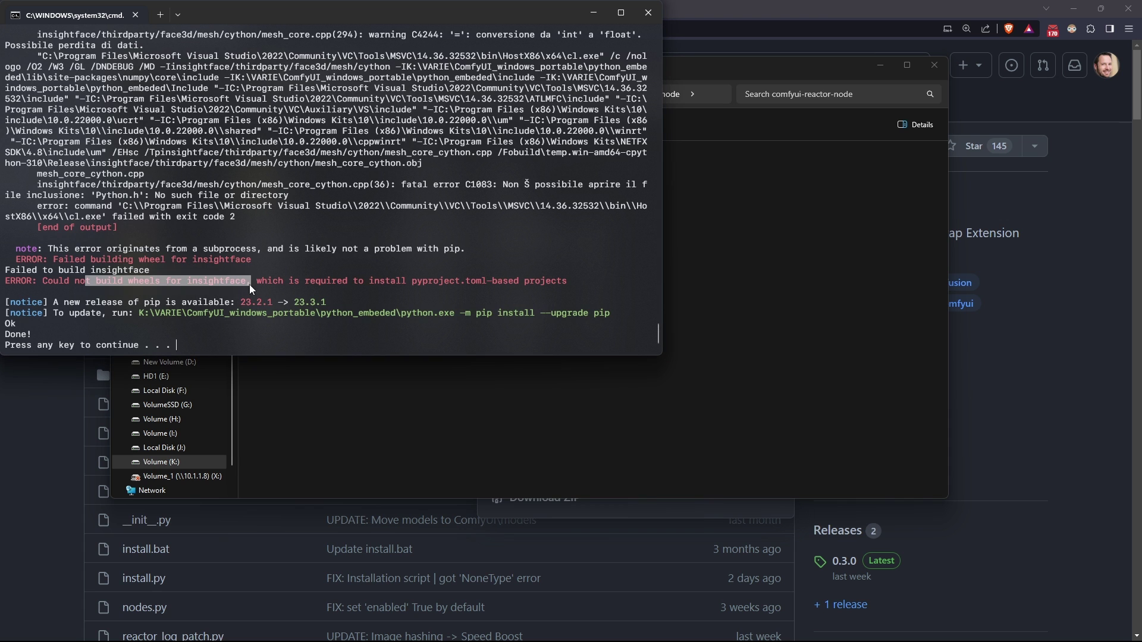
{"action": "key", "text": "ctrl+c"}
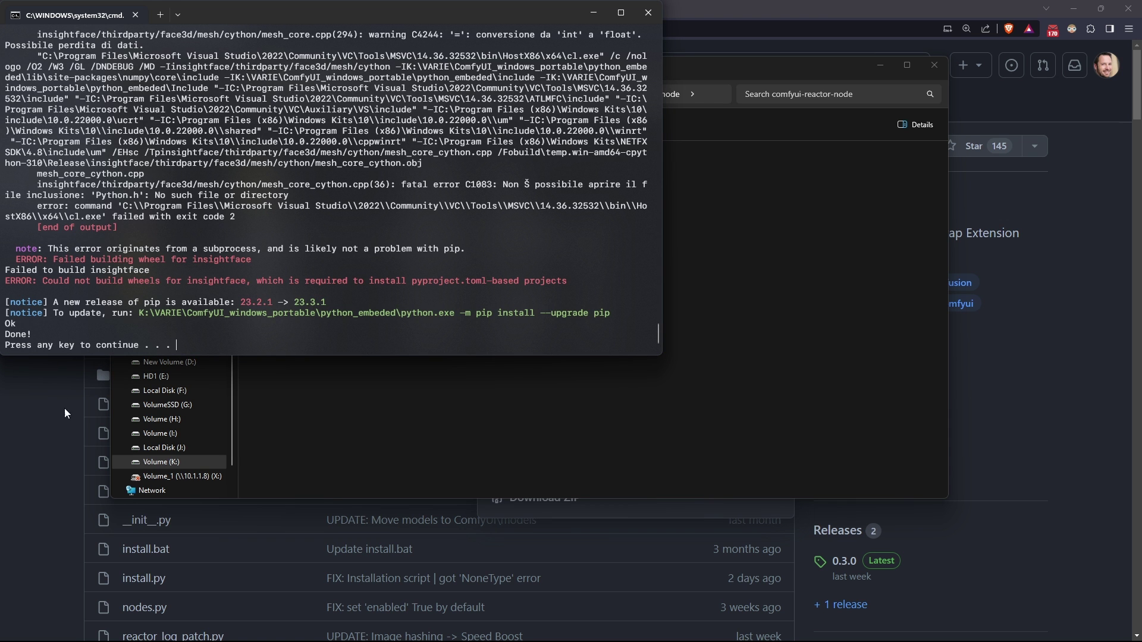
Download the insightface 0.7.3 wheel 'for Python 3.10' from the README's Troubleshooting section
{"action": "left_click", "coordinate": [32, 430]}
{"action": "scroll", "coordinate": [63, 416], "scroll_direction": "down", "scroll_amount": 2}
{"action": "scroll", "coordinate": [63, 415], "scroll_direction": "down", "scroll_amount": 20}
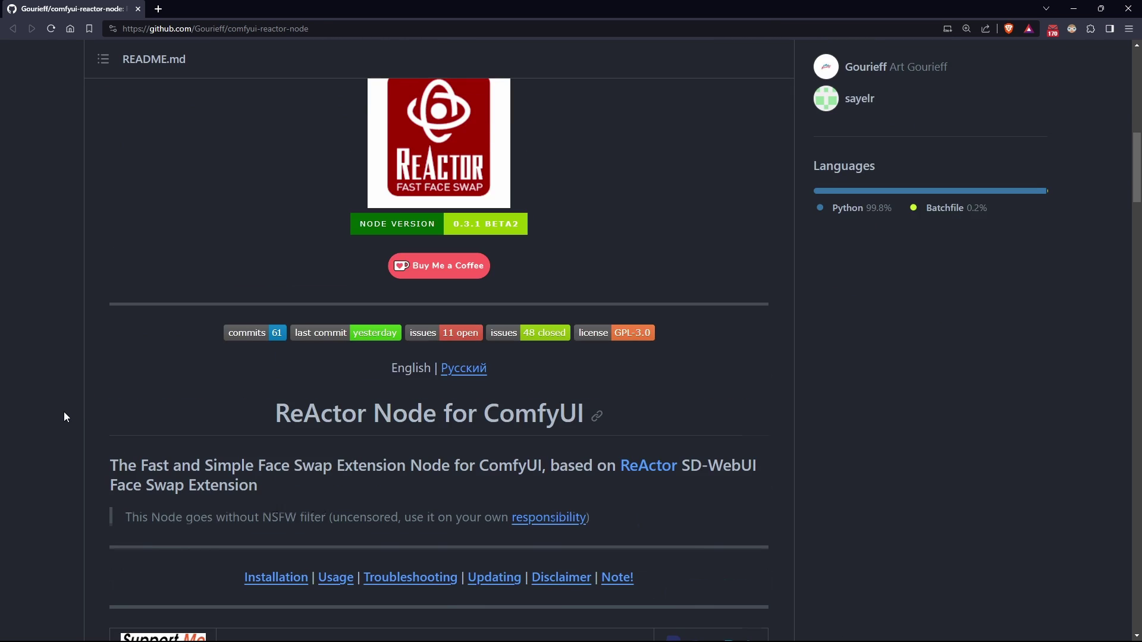
{"action": "scroll", "coordinate": [55, 393], "scroll_direction": "down", "scroll_amount": 4}
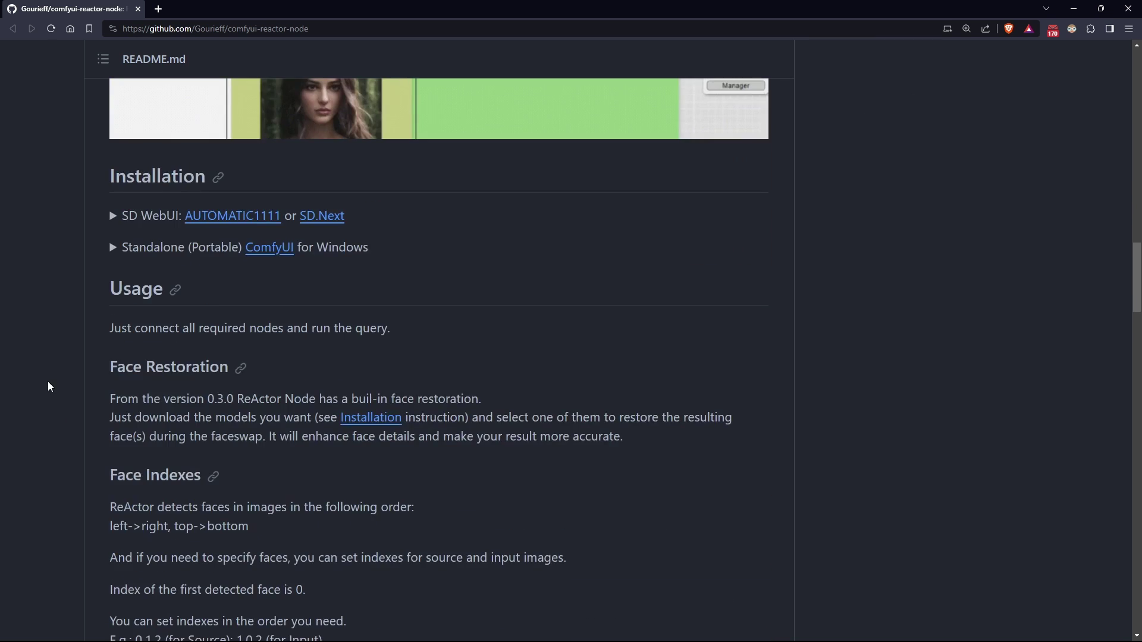
{"action": "scroll", "coordinate": [47, 381], "scroll_direction": "down", "scroll_amount": 12}
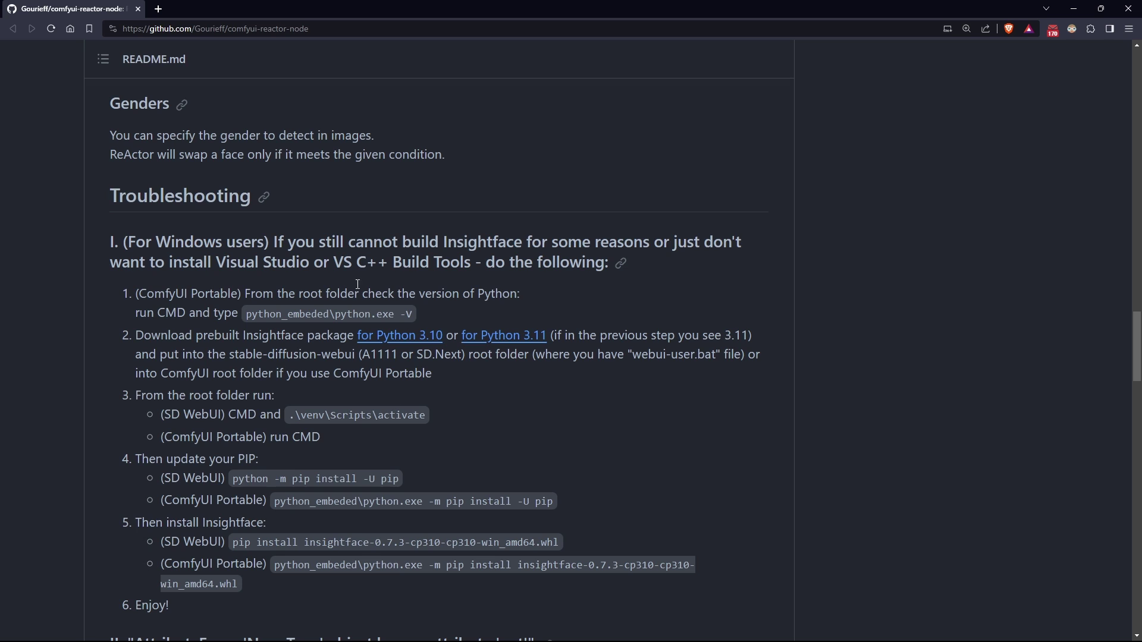
{"action": "left_click", "coordinate": [390, 345]}
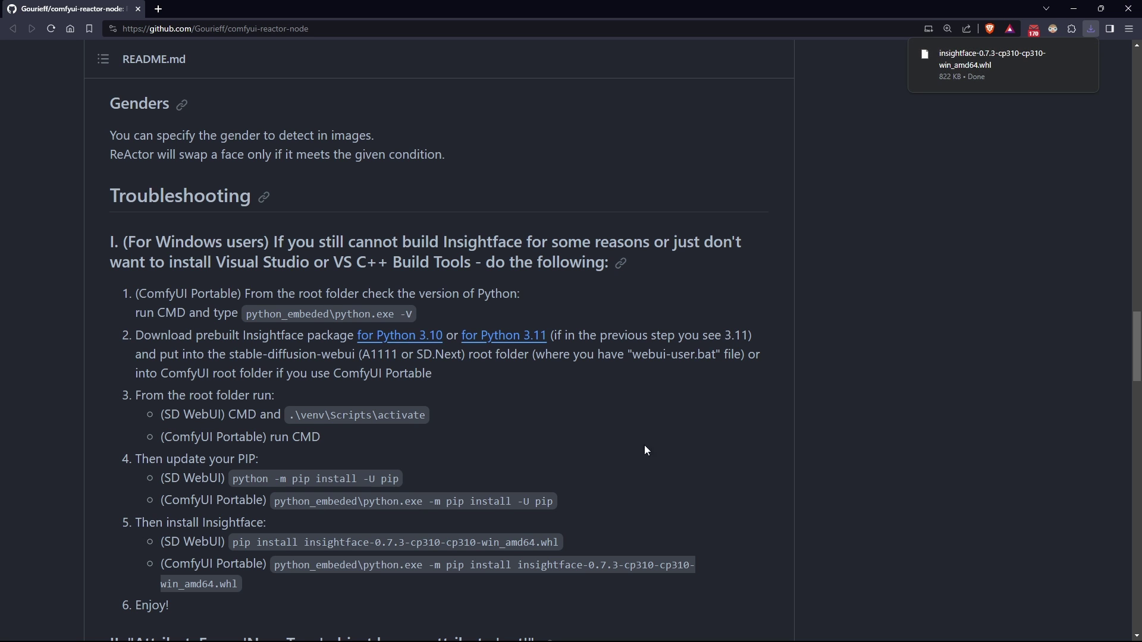
{"action": "key", "text": "alt+Tab"}
Move the downloaded insightface wheel into ComfyUI_windows_portable's python_embeded folder
{"action": "left_click", "coordinate": [475, 94]}
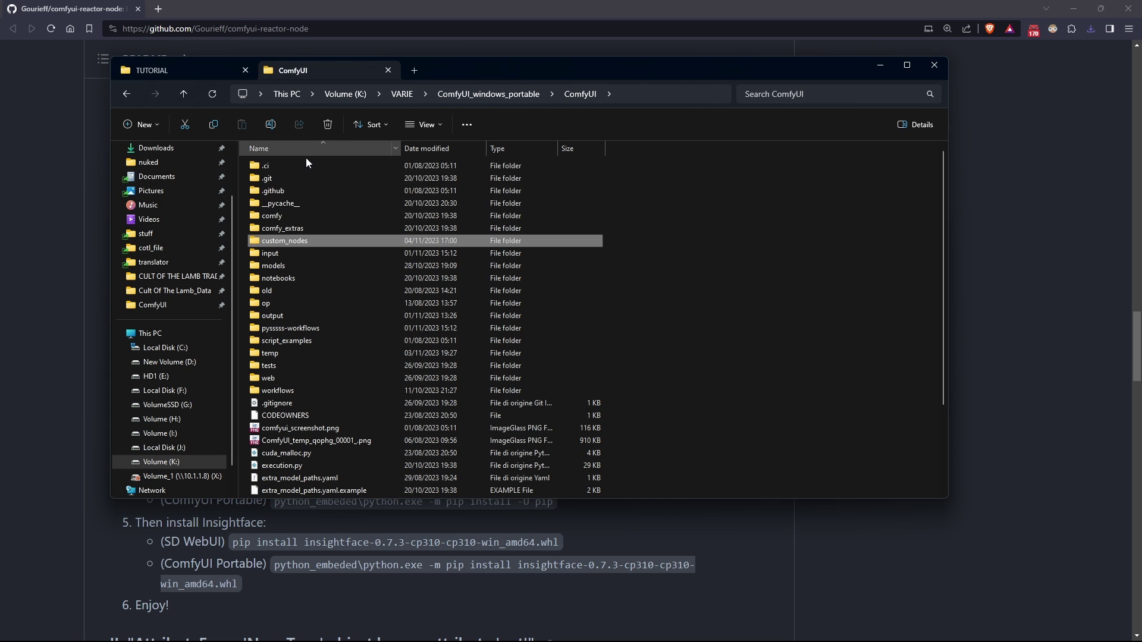
{"action": "left_click", "coordinate": [515, 95]}
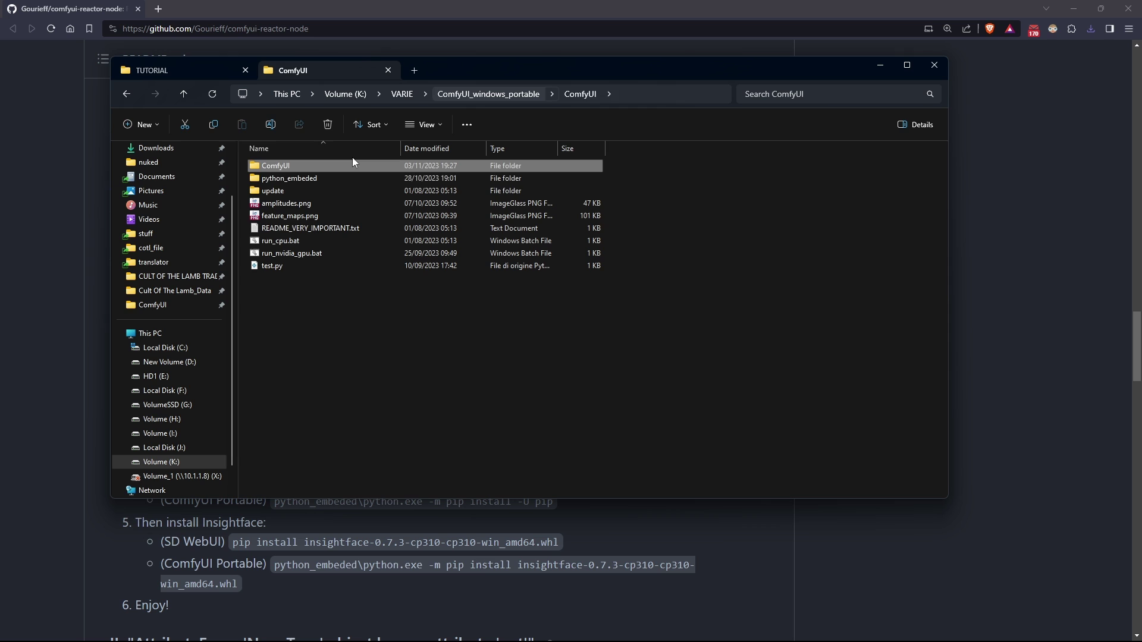
{"action": "double_click", "coordinate": [324, 176]}
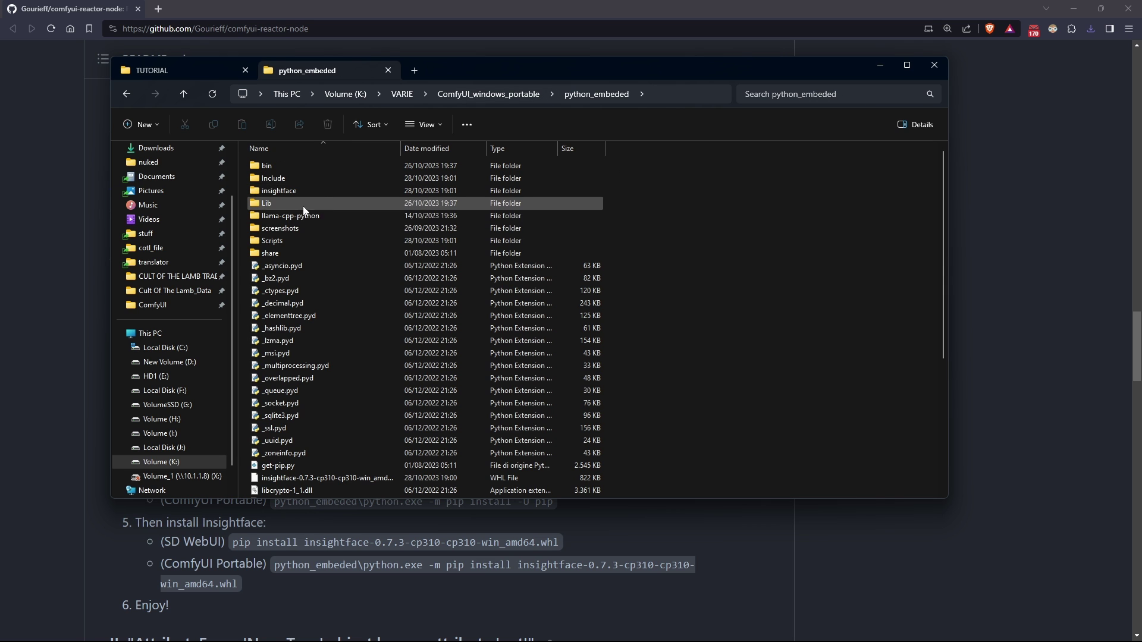
{"action": "left_click", "coordinate": [1091, 28]}
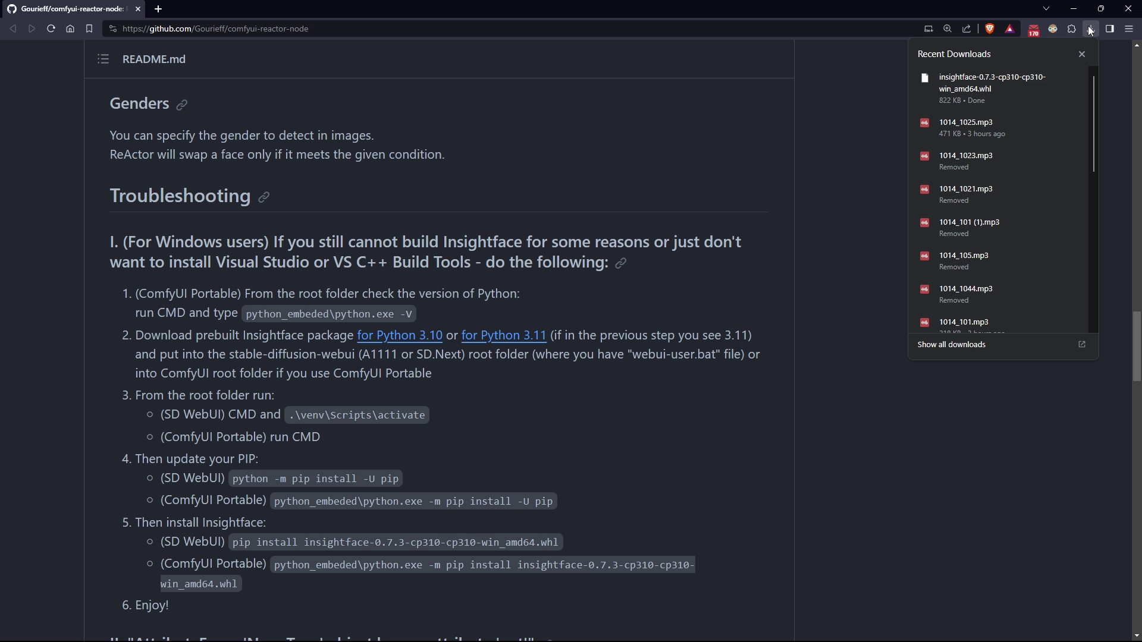
{"action": "left_click", "coordinate": [981, 88]}
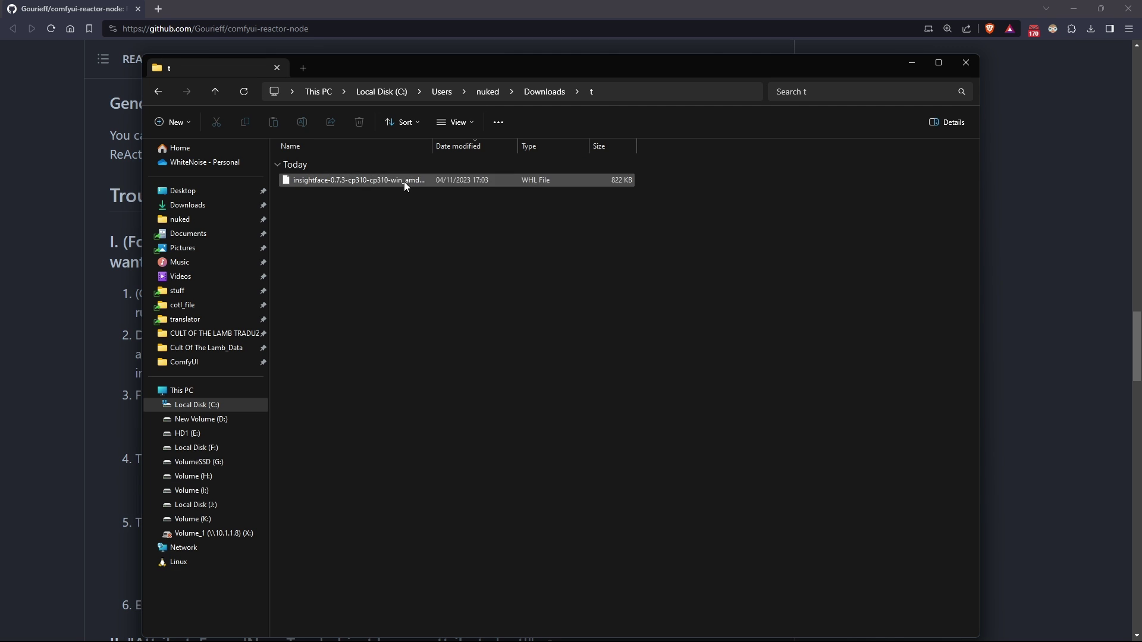
{"action": "left_click_drag", "start_coordinate": [404, 181], "coordinate": [99, 265]}
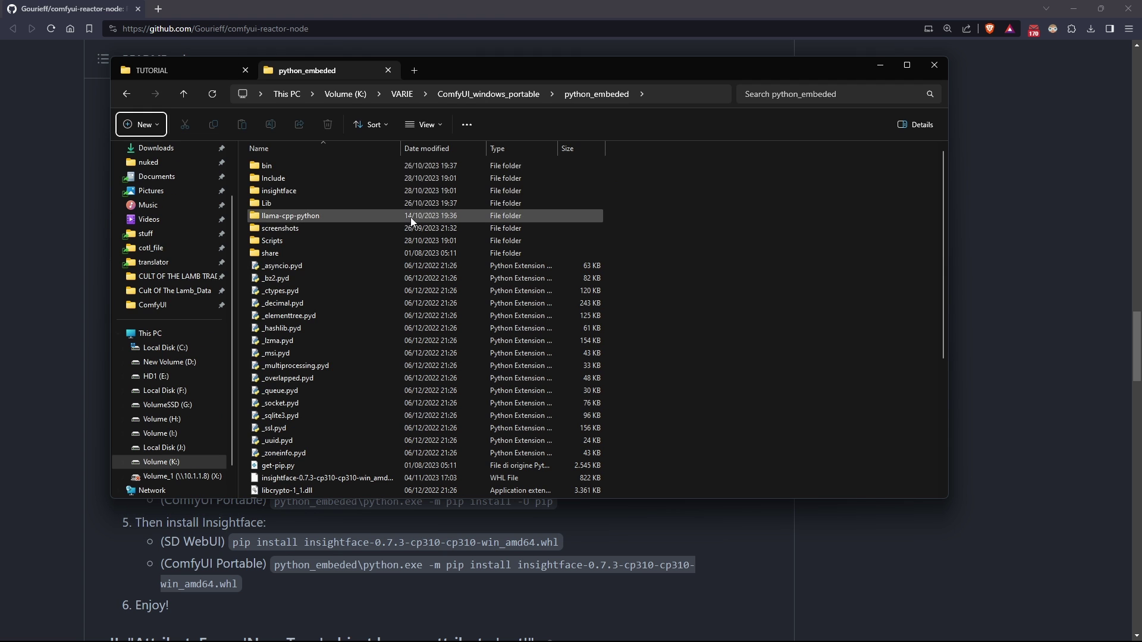
Open a Command Prompt in the python_embeded folder using cmd in the address bar
{"action": "left_click", "coordinate": [680, 94]}
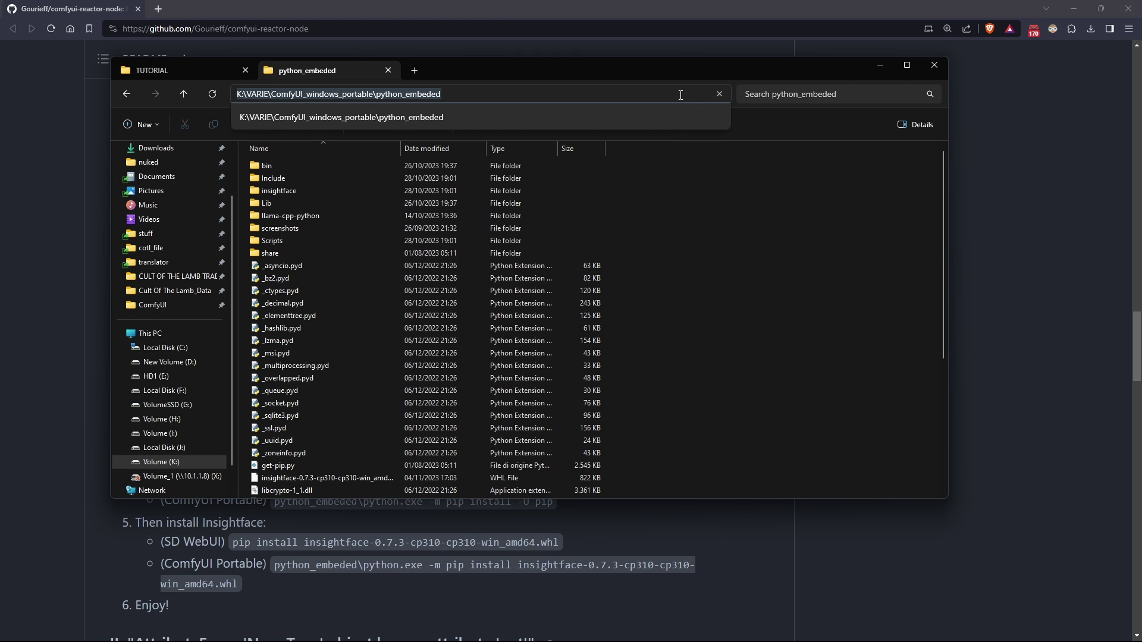
{"action": "type", "text": "cmd"}
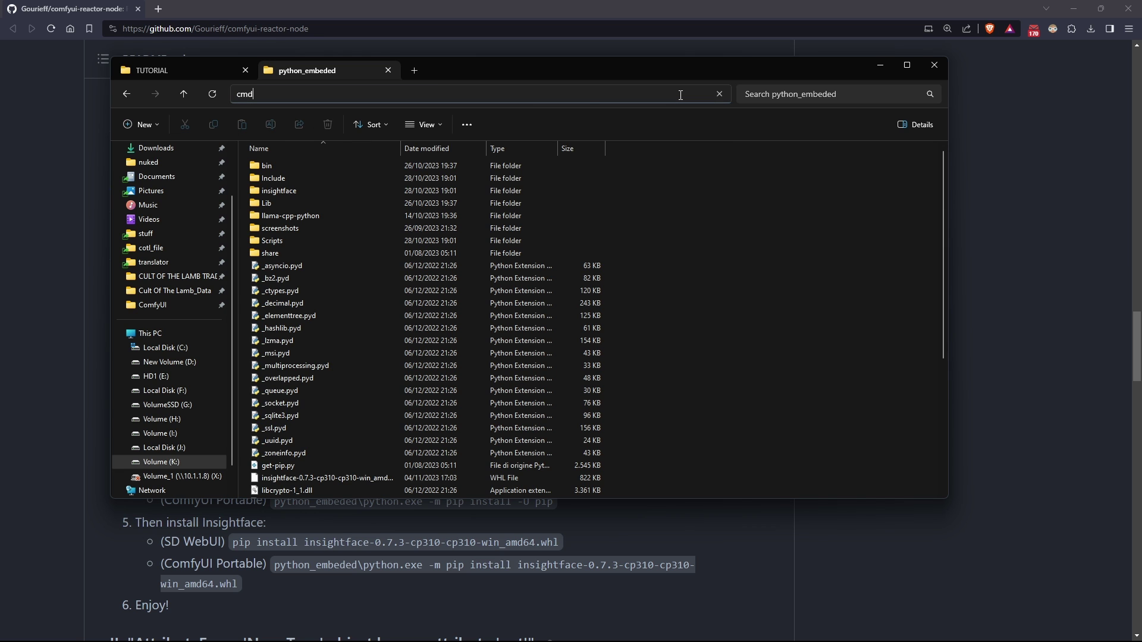
{"action": "key", "text": "Return"}
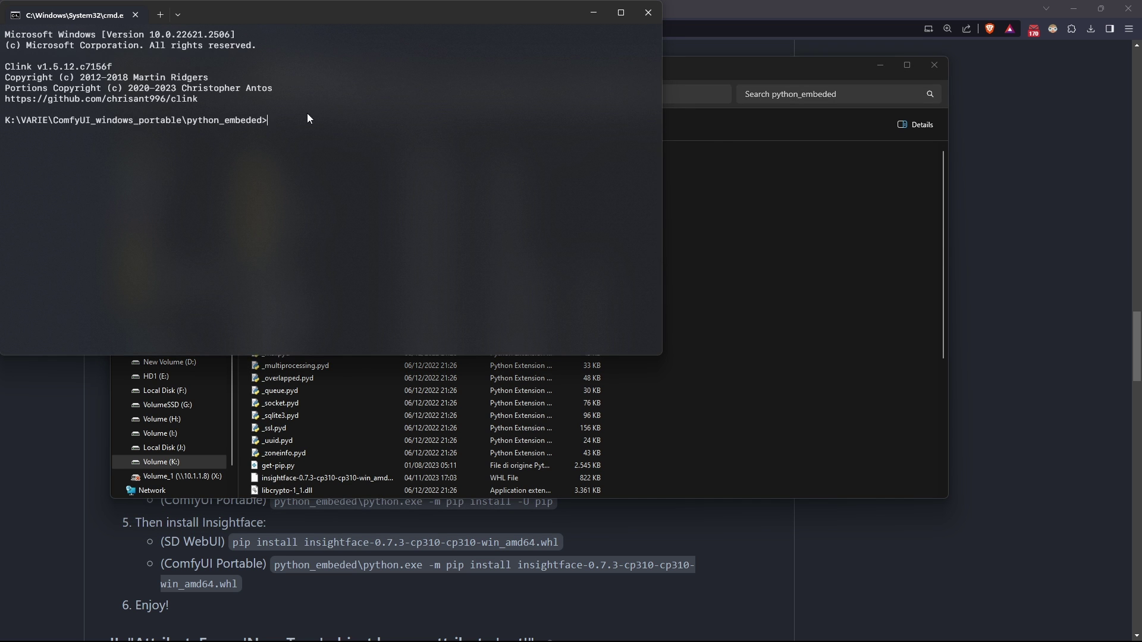
Copy the README's pip install command and paste it into the command prompt
{"action": "left_click", "coordinate": [302, 566]}
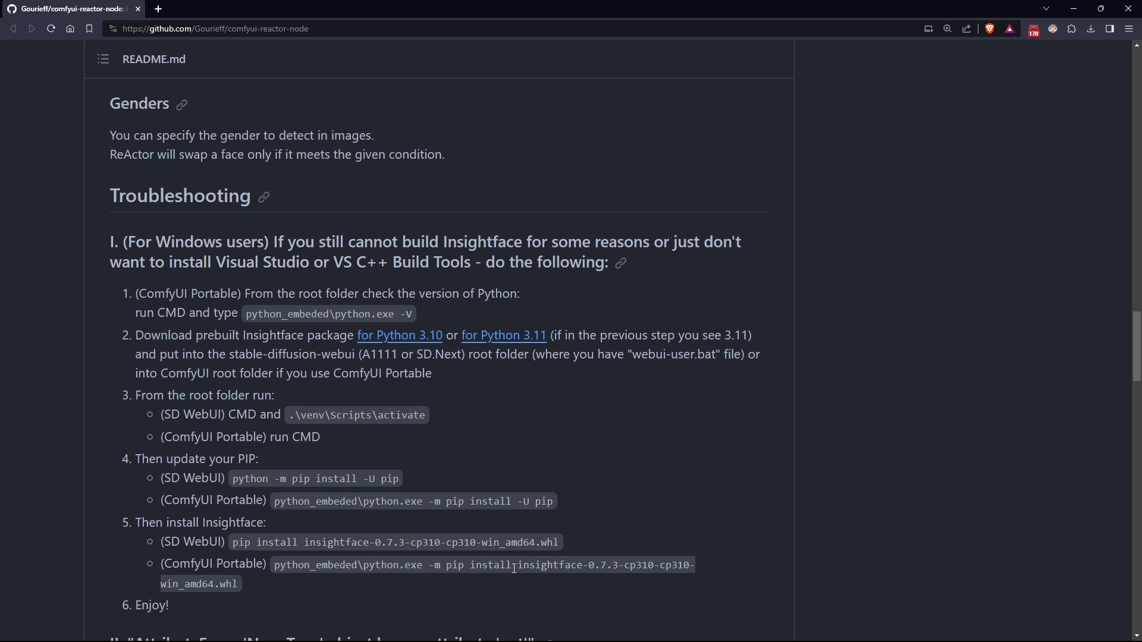
{"action": "left_click_drag", "start_coordinate": [514, 569], "coordinate": [364, 567]}
{"action": "right_click", "coordinate": [376, 559]}
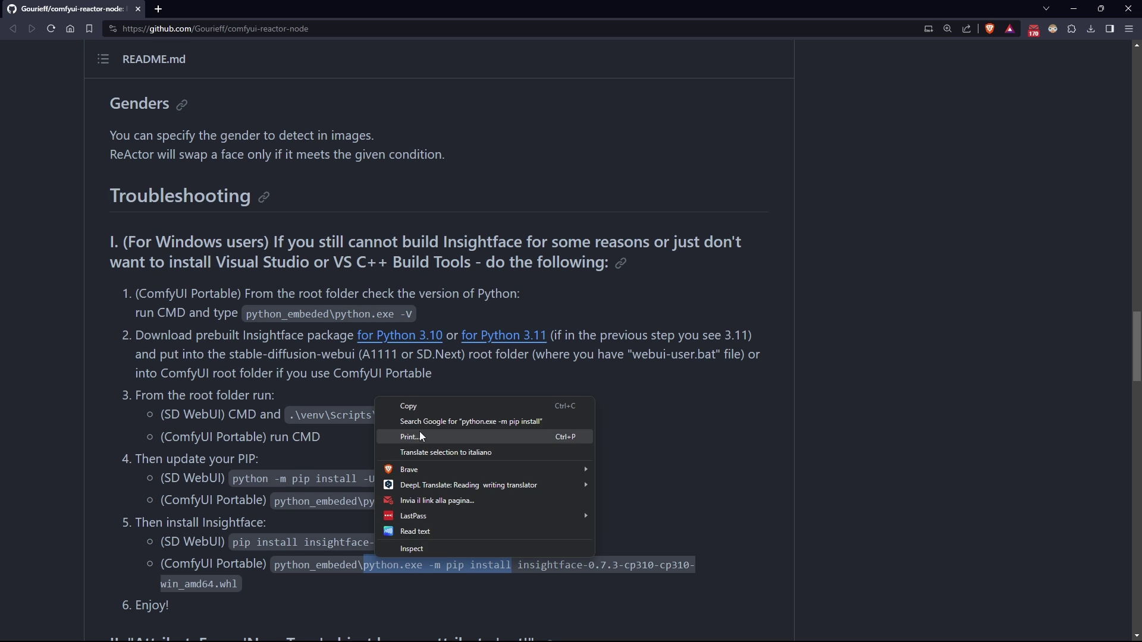
{"action": "left_click", "coordinate": [411, 406]}
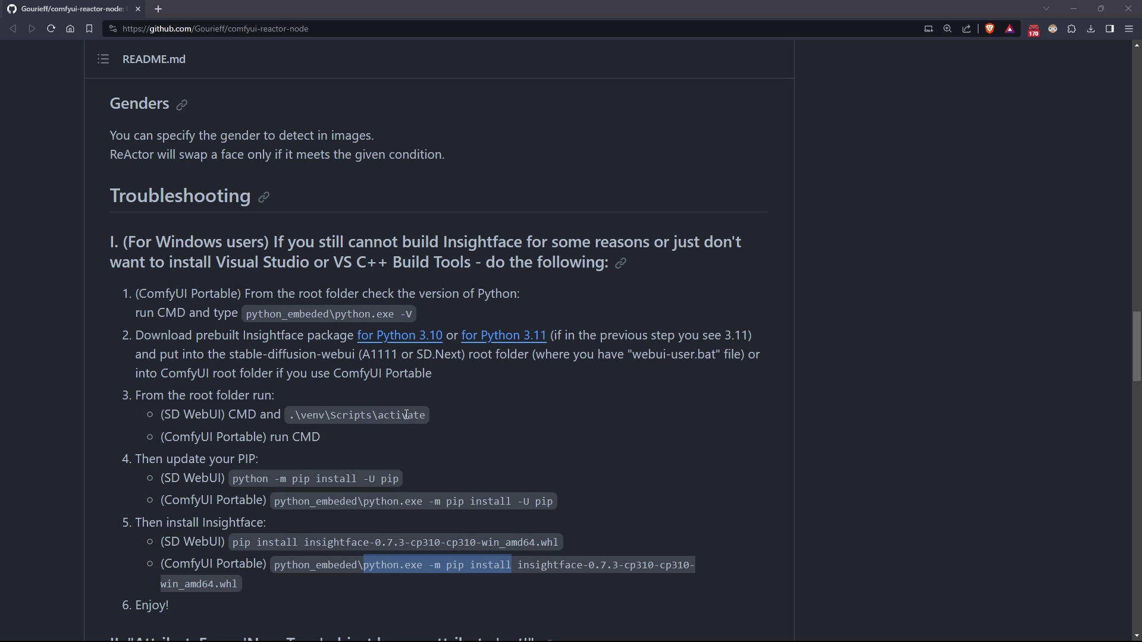
{"action": "key", "text": "alt+Tab"}
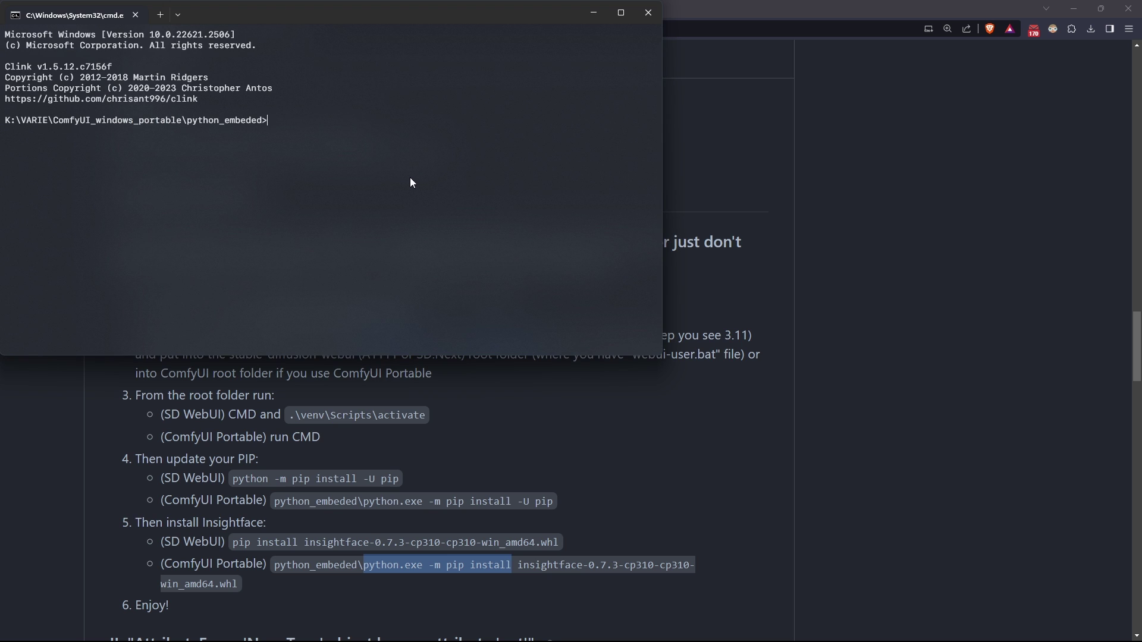
{"action": "key", "text": "ctrl+v"}
Complete the pip install command with the insightface wheel's full path to install it
{"action": "key", "text": "alt+Tab"}
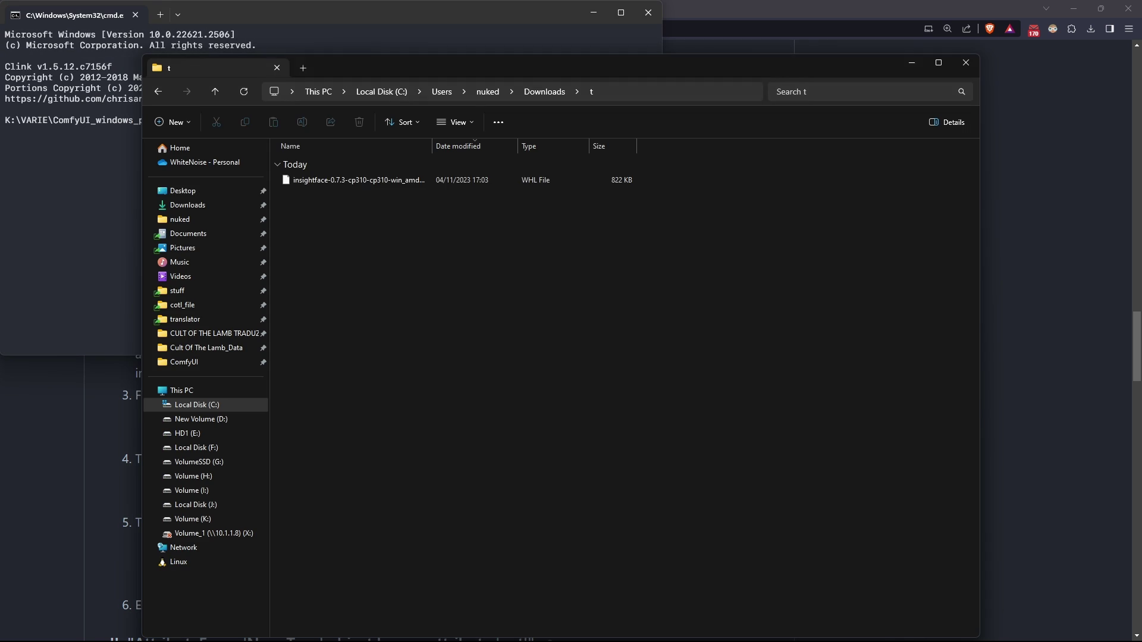
{"action": "right_click", "coordinate": [327, 184]}
{"action": "left_click", "coordinate": [379, 300]}
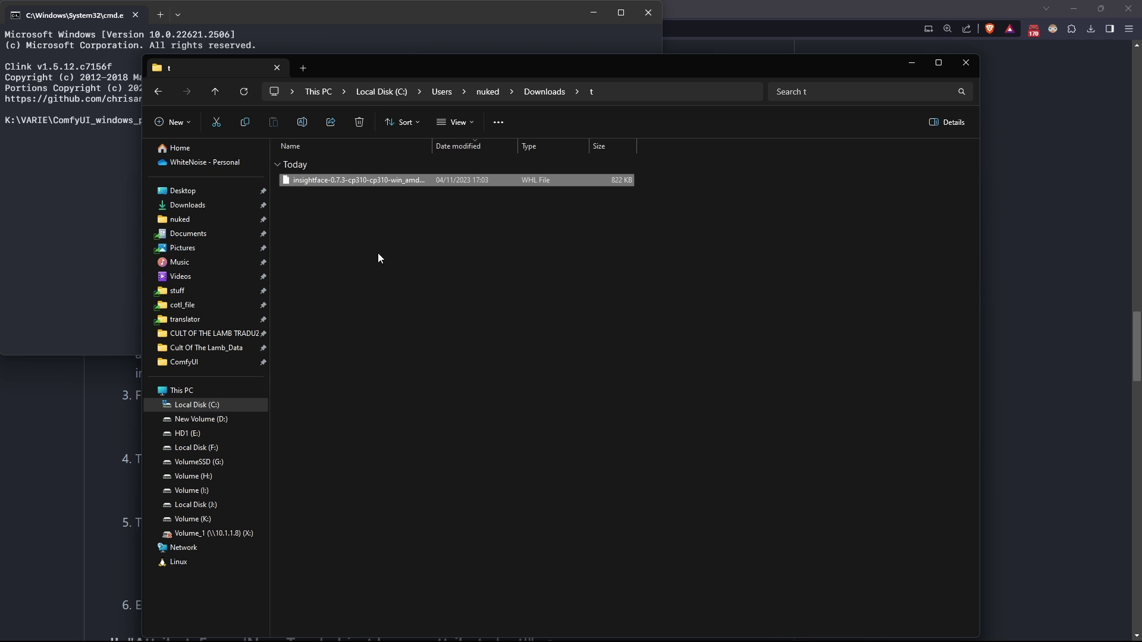
{"action": "left_click", "coordinate": [398, 26]}
{"action": "key", "text": "ctrl+v"}
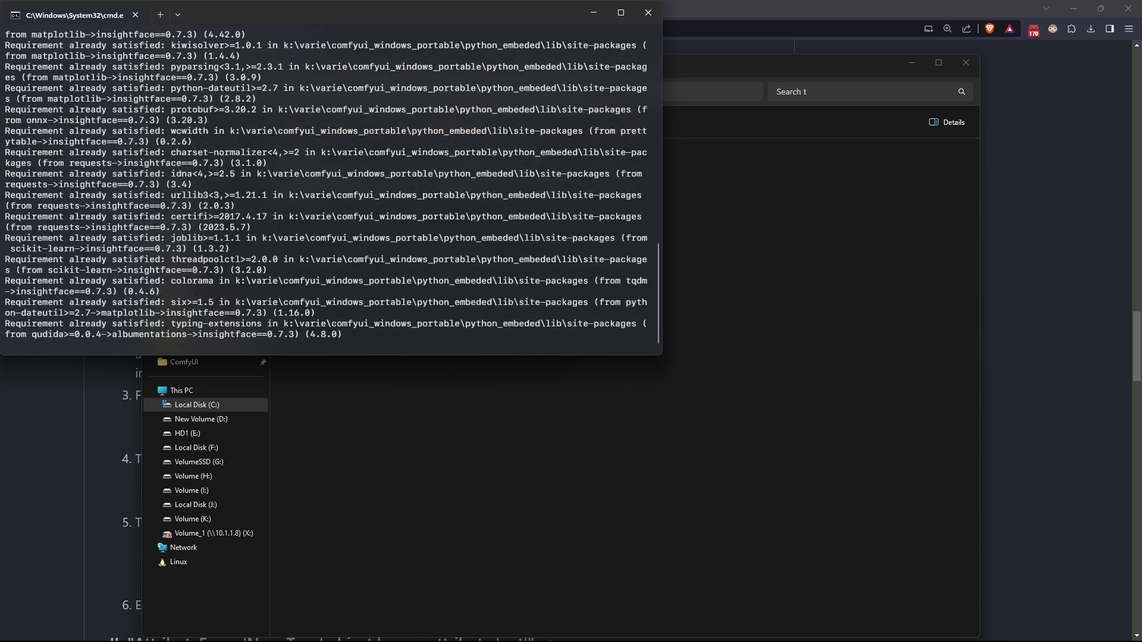
Re-run the ReActor node's install.bat until it finishes with "Done!"
{"action": "key", "text": "alt+Tab"}
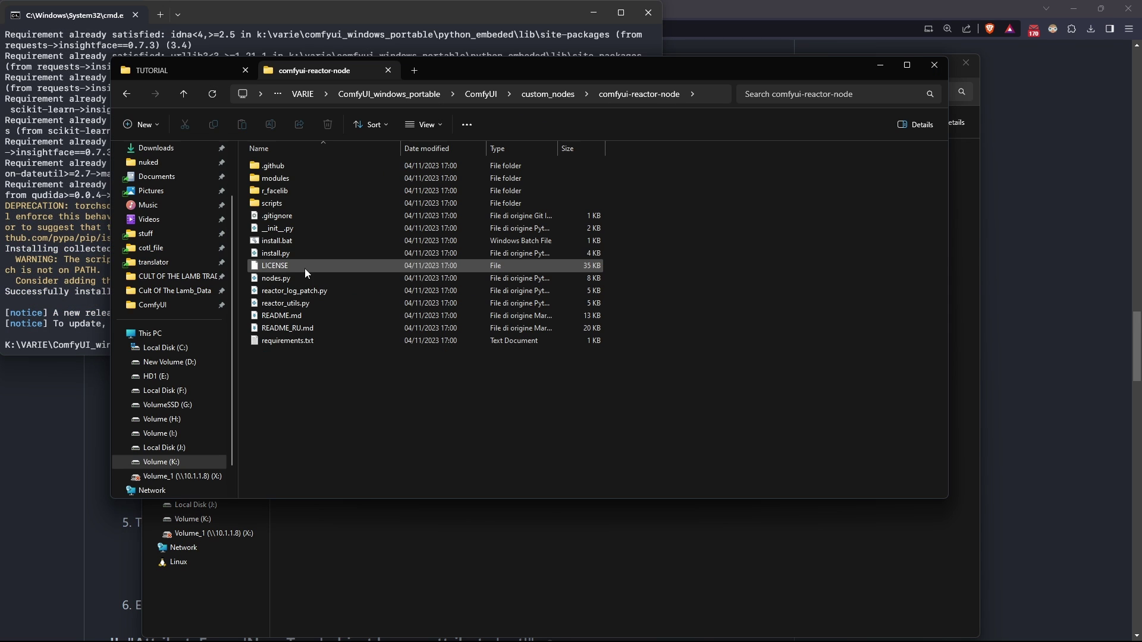
{"action": "left_click", "coordinate": [292, 242]}
{"action": "double_click", "coordinate": [292, 241]}
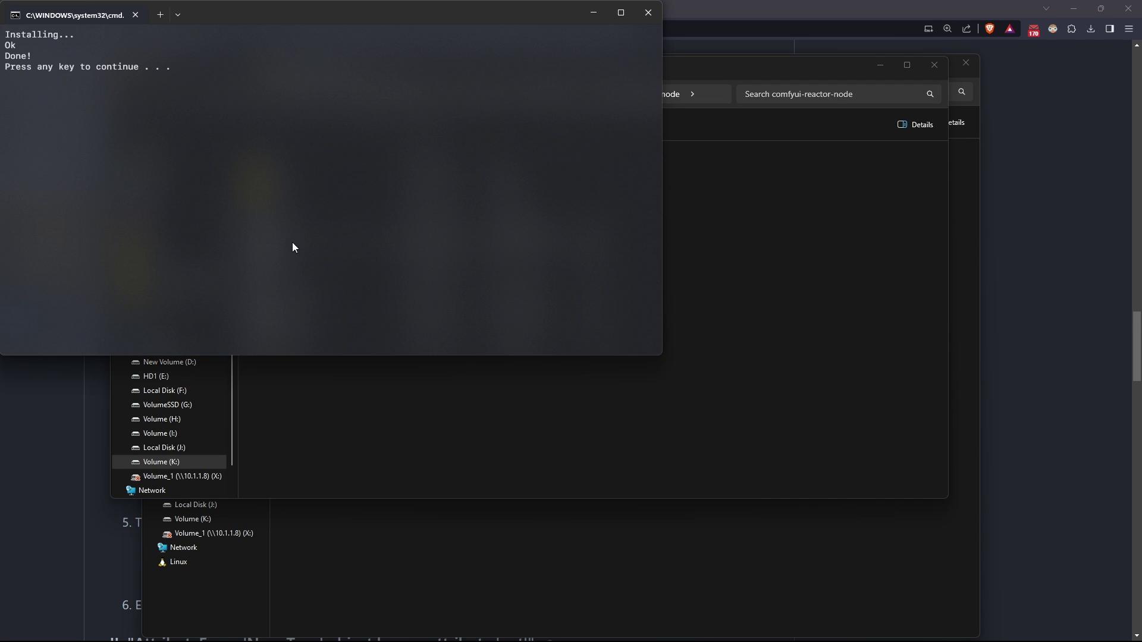
{"action": "key", "text": "Return"}
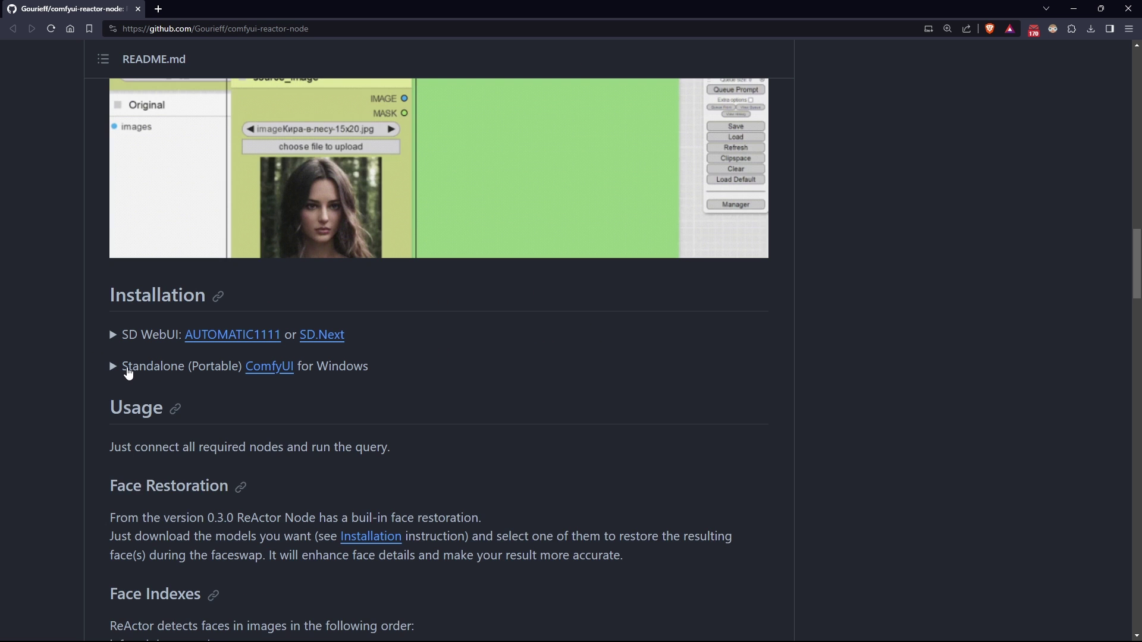
Review the portable install steps and check models\facerestore_models holds codeformer.pth and GFPGANv1.4.pth
{"action": "left_click", "coordinate": [127, 368]}
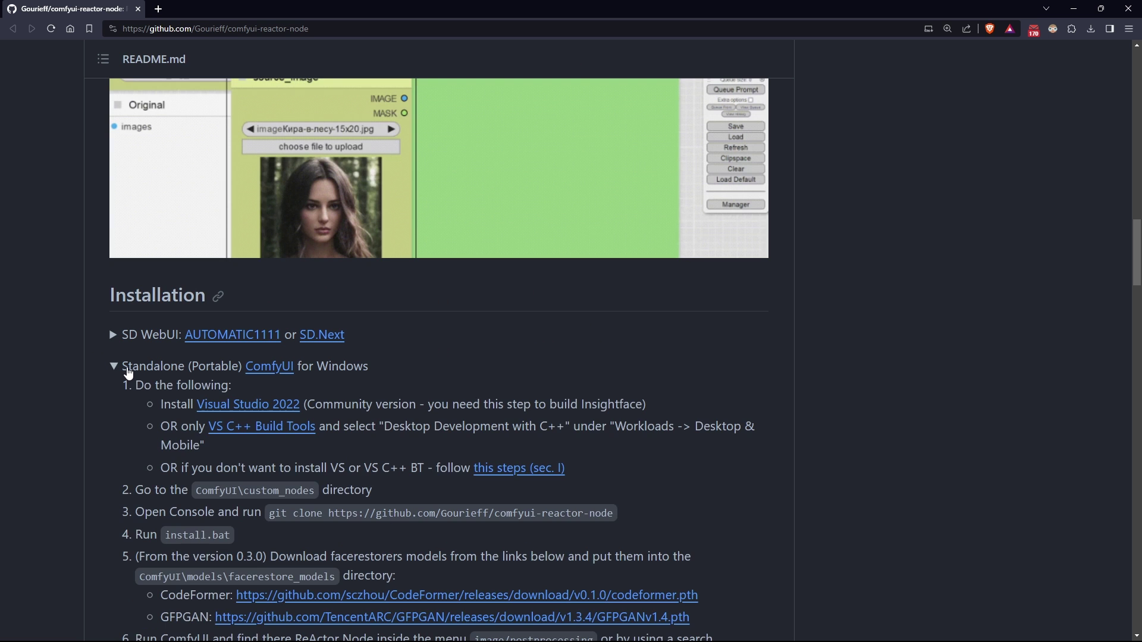
{"action": "scroll", "coordinate": [128, 373], "scroll_direction": "down", "scroll_amount": 3}
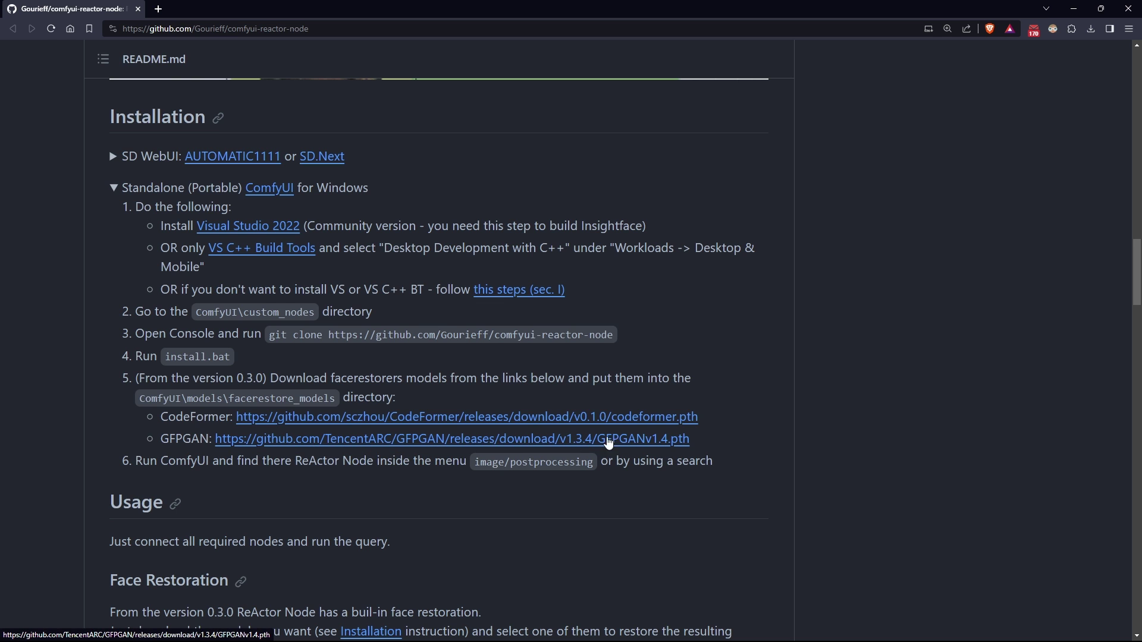
{"action": "key", "text": "alt+Tab"}
{"action": "left_click", "coordinate": [494, 95]}
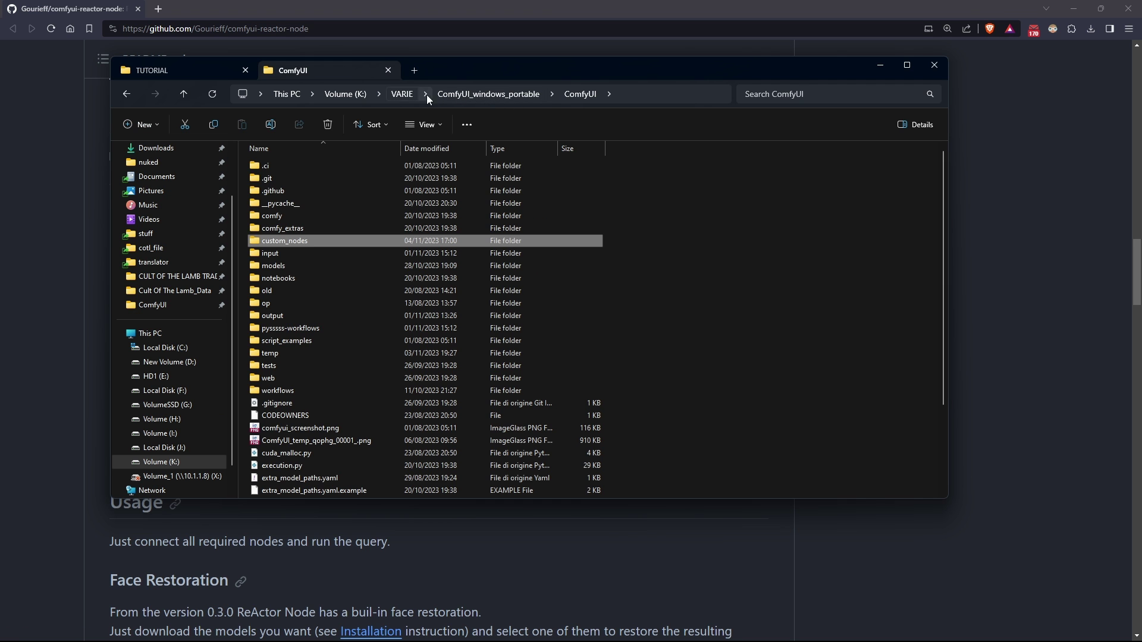
{"action": "double_click", "coordinate": [296, 263]}
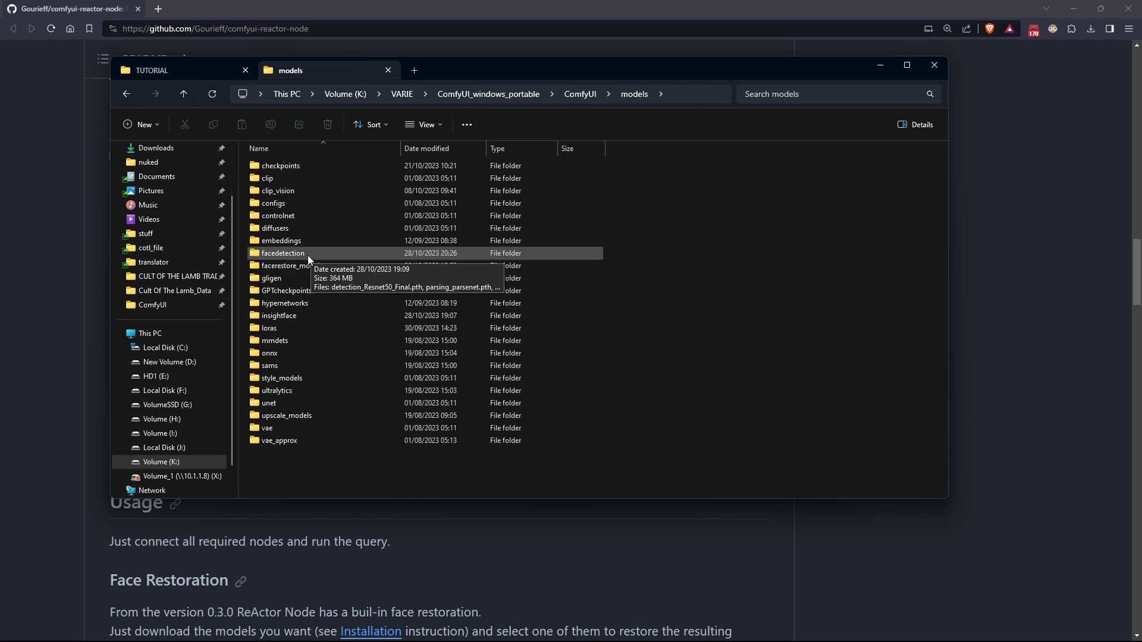
{"action": "double_click", "coordinate": [304, 266]}
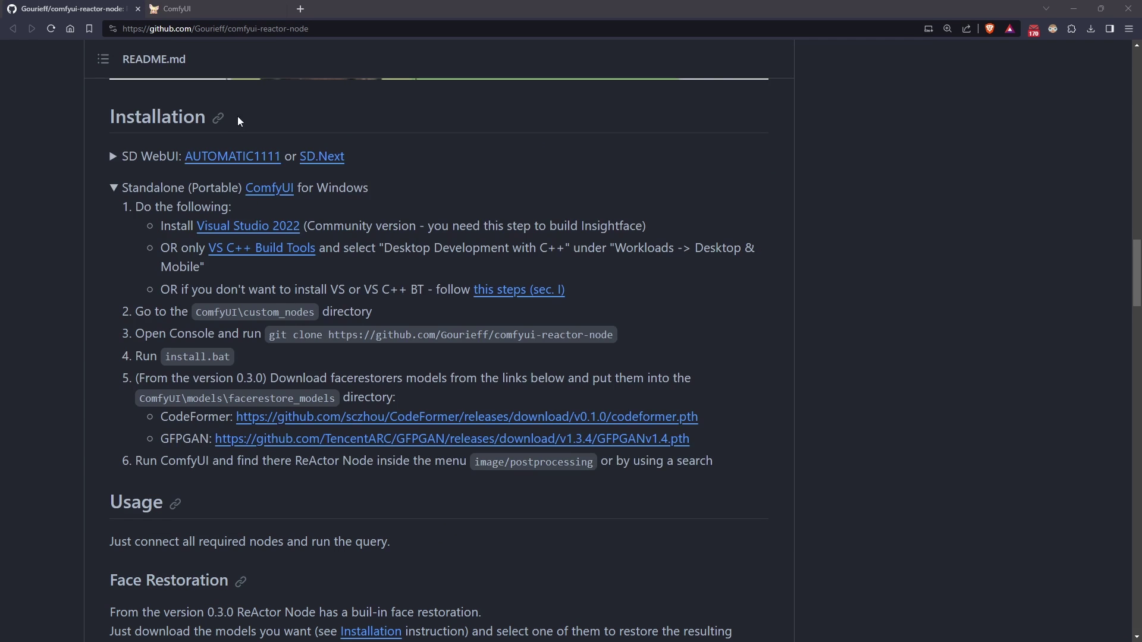
Add a ReActorFaceSwap node via a 'reacto' search and position it beside the Load Image nodes
{"action": "left_click", "coordinate": [272, 8]}
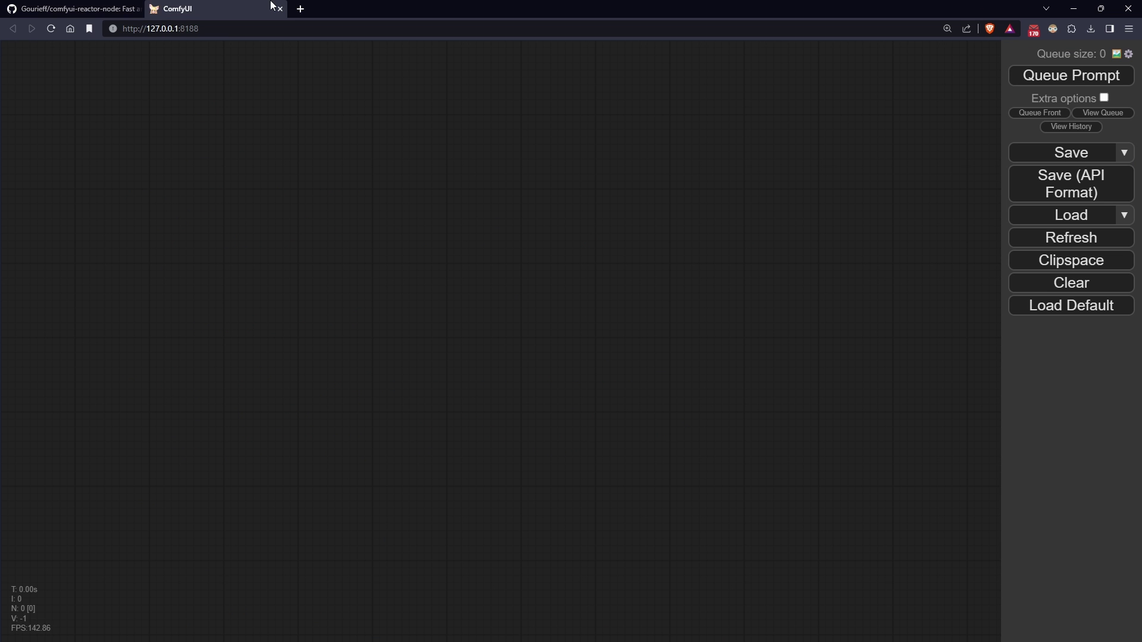
{"action": "double_click", "coordinate": [525, 255]}
{"action": "type", "text": "reacto"}
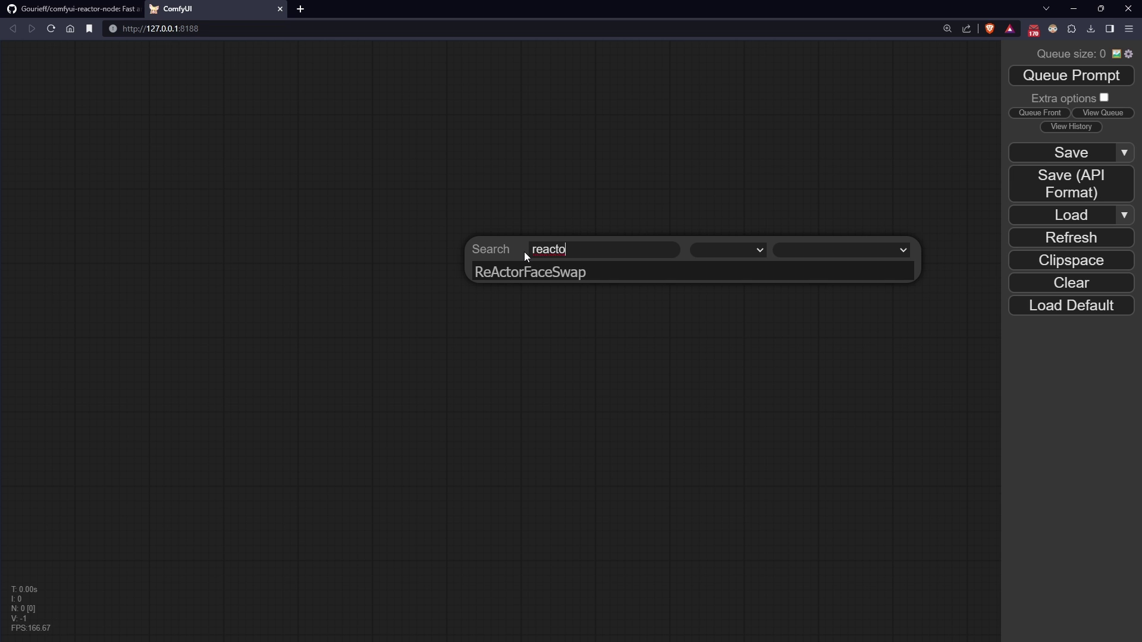
{"action": "key", "text": "Return"}
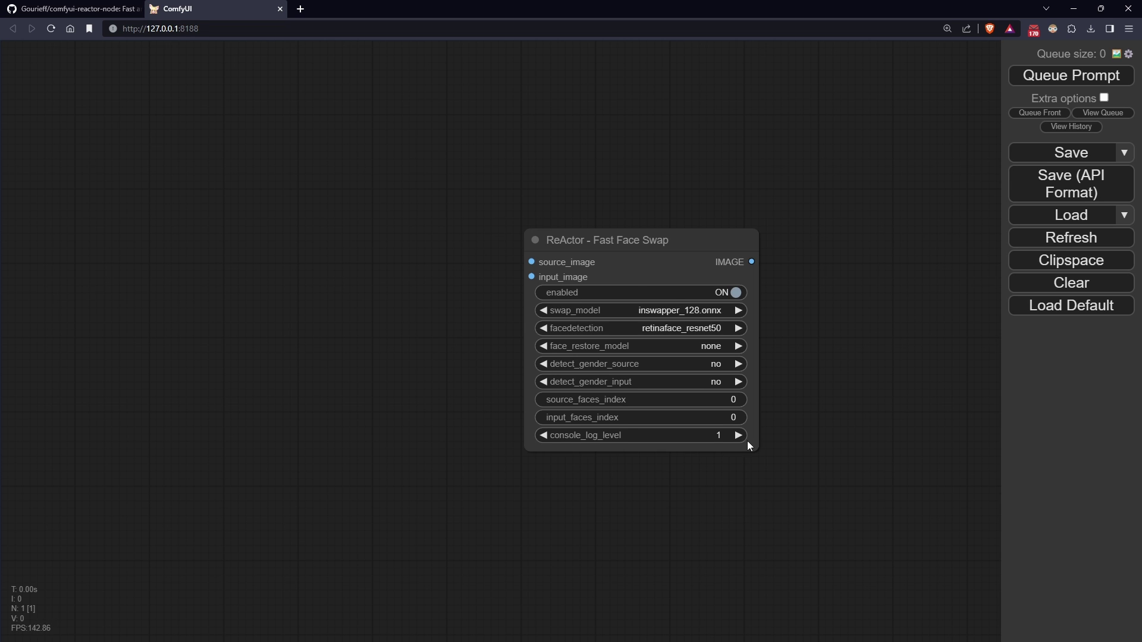
{"action": "left_click_drag", "start_coordinate": [606, 249], "coordinate": [502, 312]}
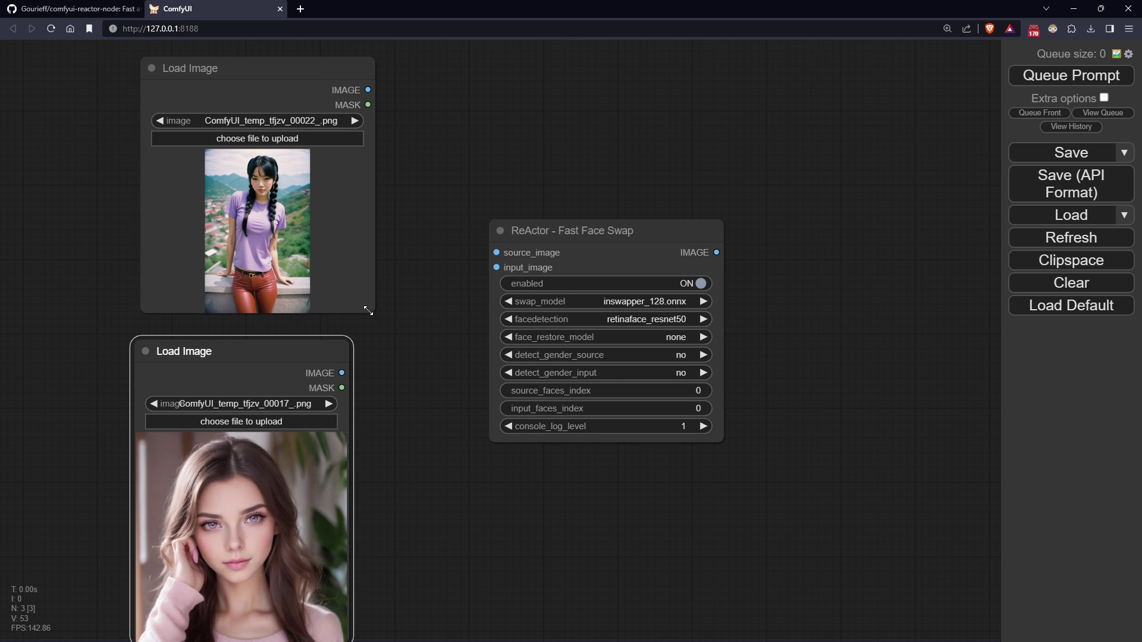
{"action": "left_click_drag", "start_coordinate": [368, 311], "coordinate": [326, 390]}
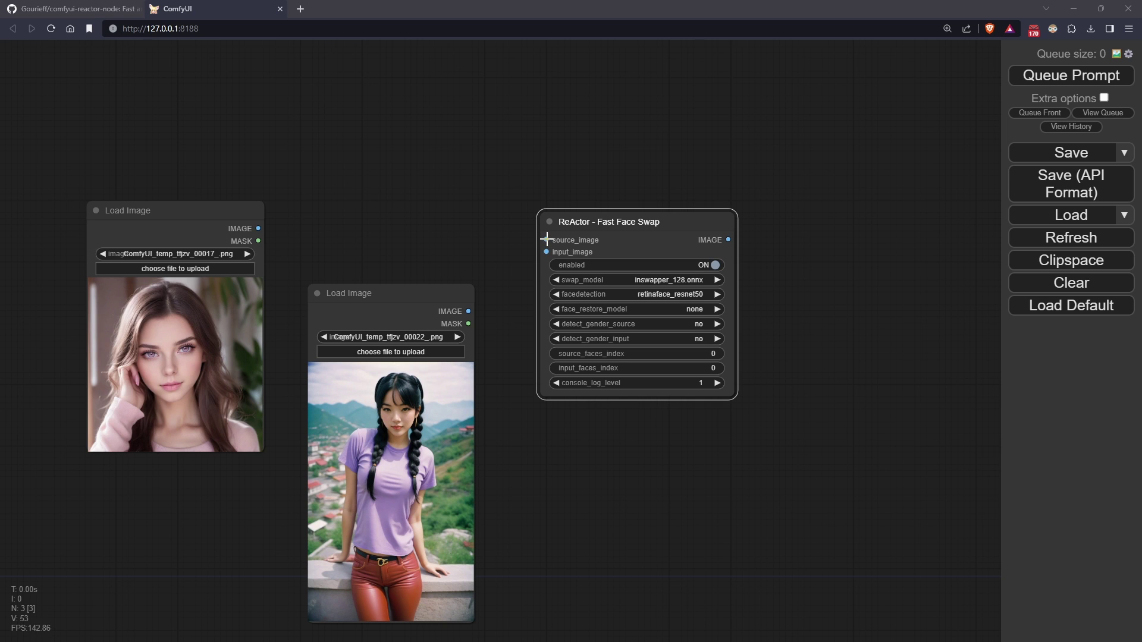
Wire the Load Images into source_image and input_image, and attach a Preview Image to ReActor's output
{"action": "left_click_drag", "start_coordinate": [546, 239], "coordinate": [254, 228]}
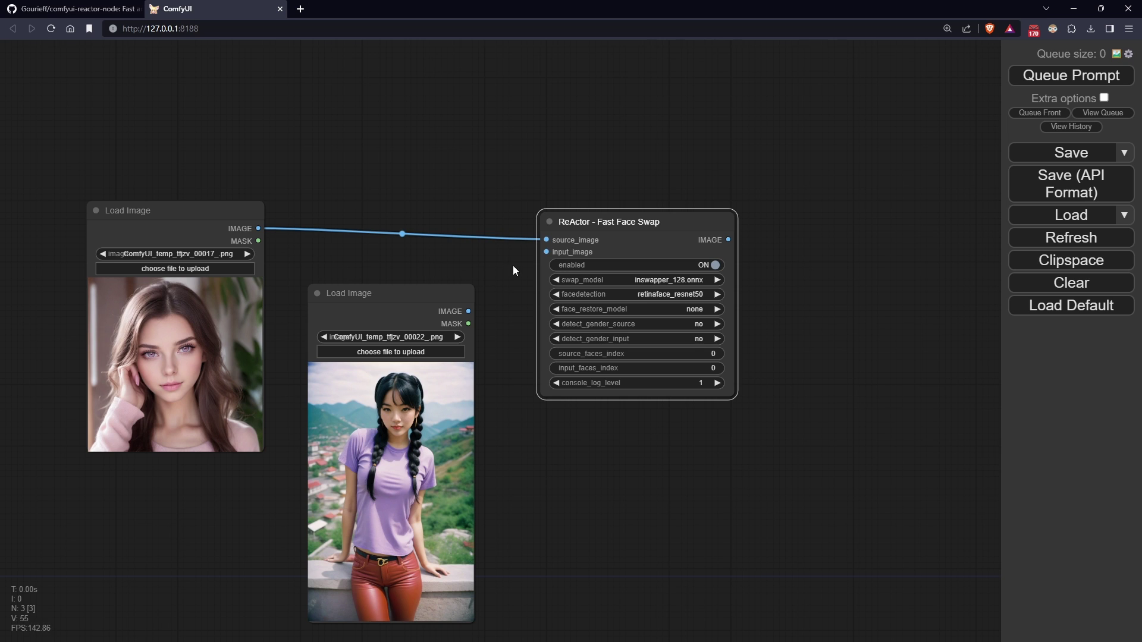
{"action": "left_click_drag", "start_coordinate": [542, 251], "coordinate": [470, 311]}
{"action": "left_click_drag", "start_coordinate": [486, 405], "coordinate": [264, 409]}
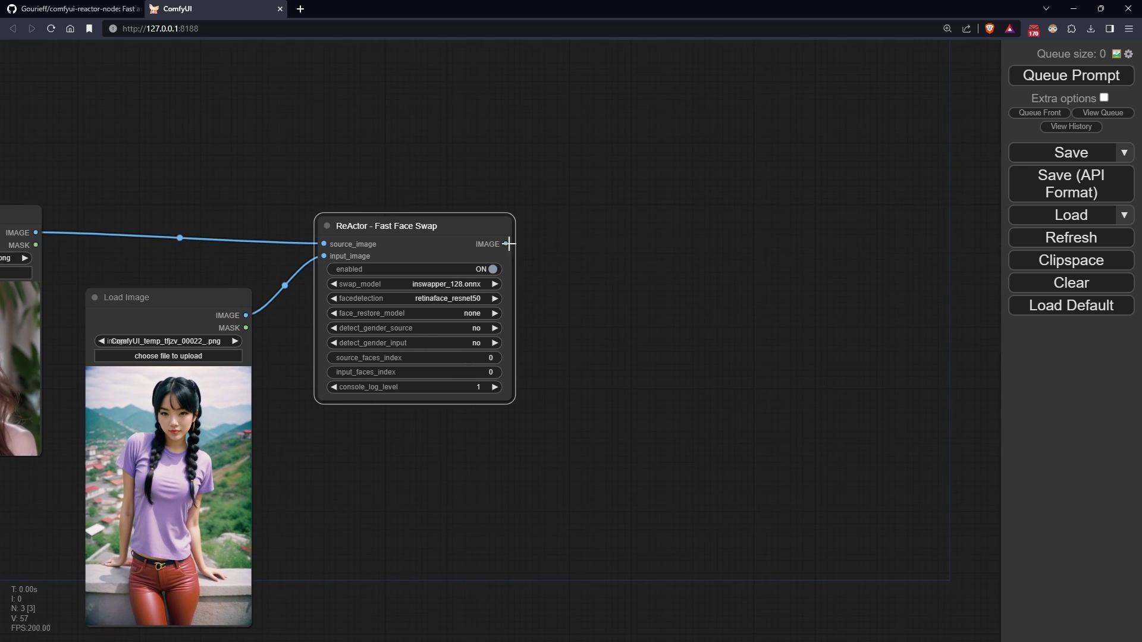
{"action": "left_click_drag", "start_coordinate": [509, 244], "coordinate": [722, 213]}
{"action": "left_click", "coordinate": [687, 359]}
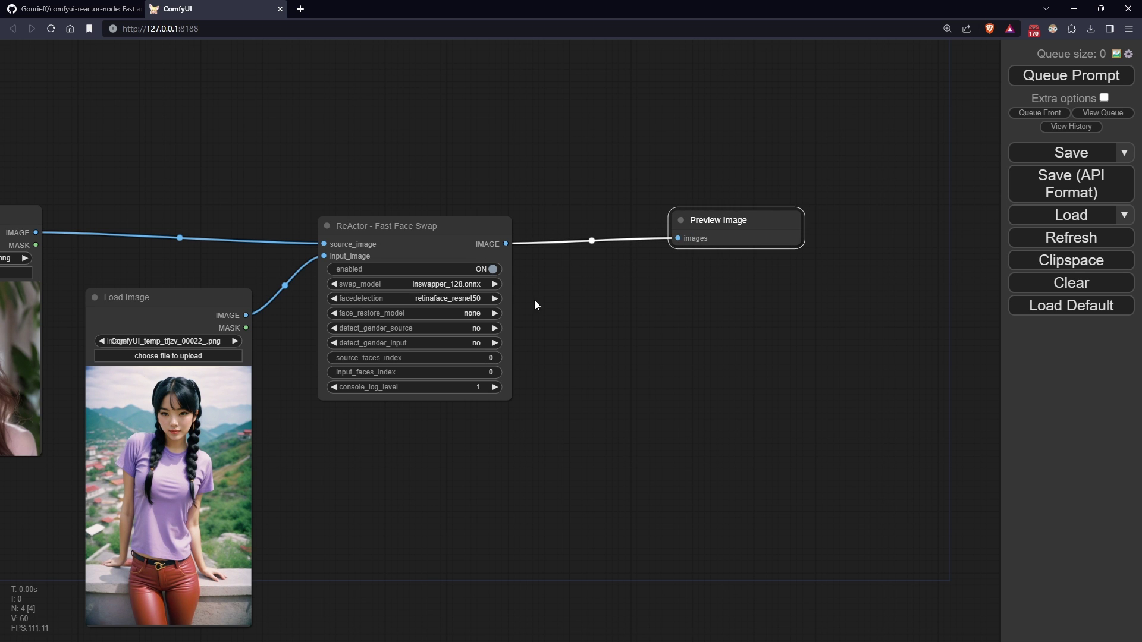
Keep retinaface_resnet50 as ReActor's face detector and queue the workflow
{"action": "left_click_drag", "start_coordinate": [535, 301], "coordinate": [609, 300]}
{"action": "left_click", "coordinate": [559, 289]}
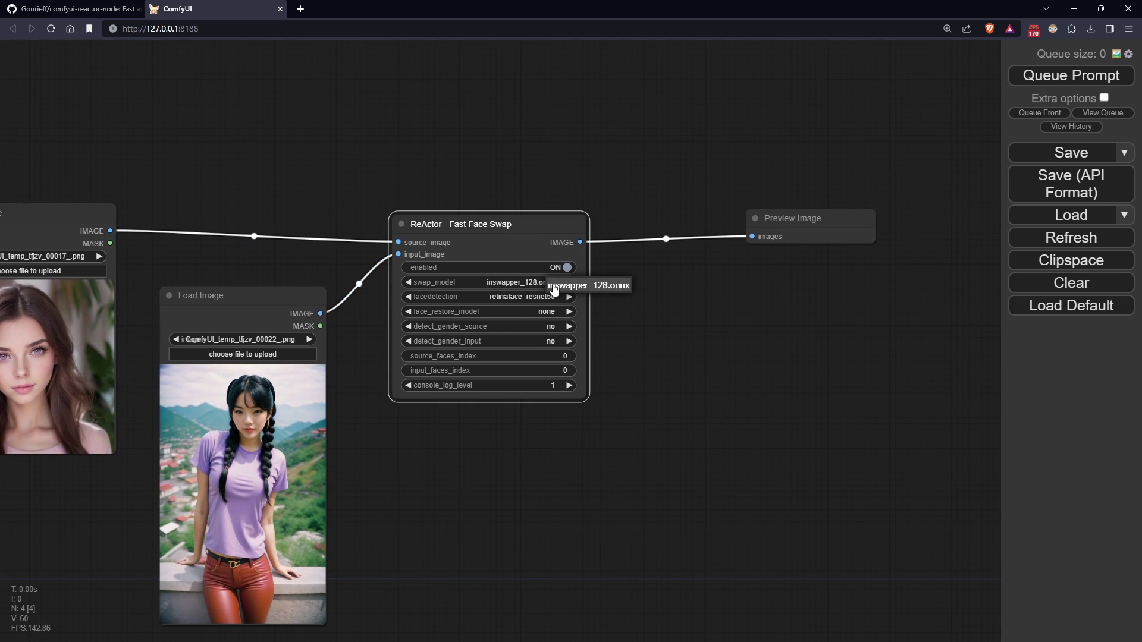
{"action": "left_click", "coordinate": [535, 294]}
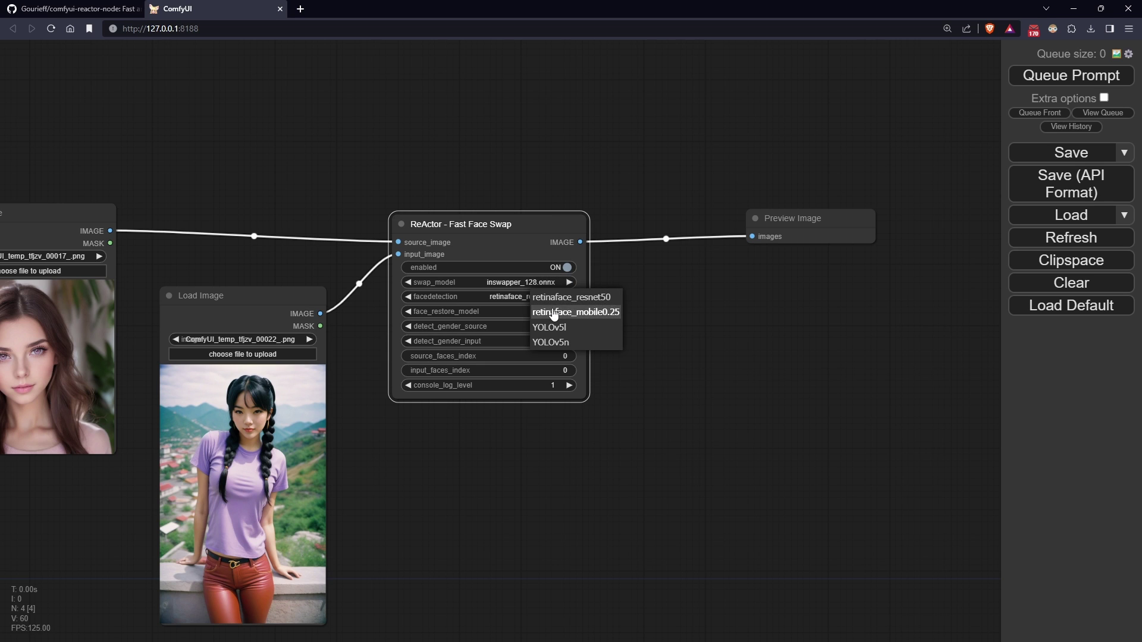
{"action": "left_click", "coordinate": [603, 298]}
{"action": "key", "text": "ctrl+Return"}
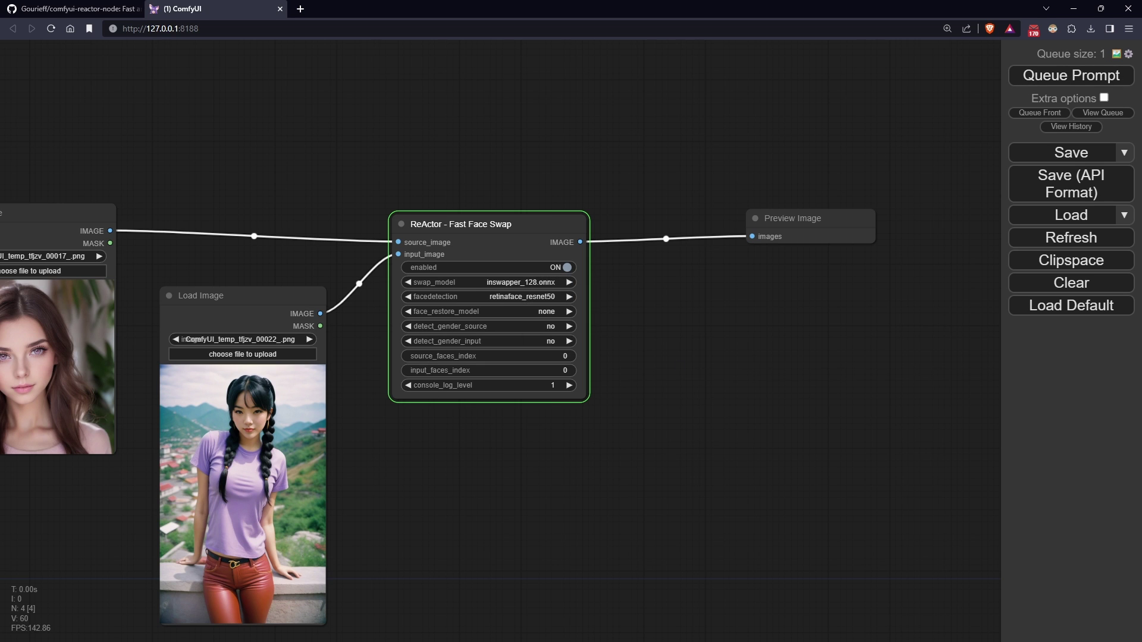
Enlarge the Preview Image to inspect the swap, then set face_restore_model to codeformer.pth
{"action": "left_click", "coordinate": [803, 220]}
{"action": "scroll", "coordinate": [787, 337], "scroll_direction": "up", "scroll_amount": 3}
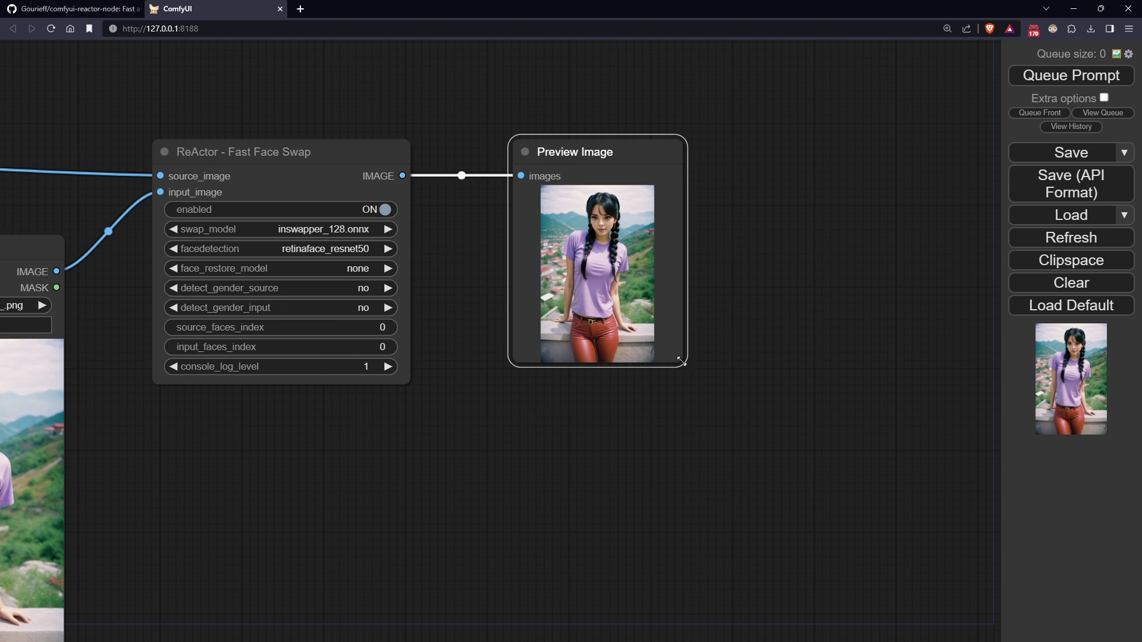
{"action": "left_click_drag", "start_coordinate": [682, 361], "coordinate": [813, 639]}
{"action": "scroll", "coordinate": [693, 280], "scroll_direction": "up", "scroll_amount": 4}
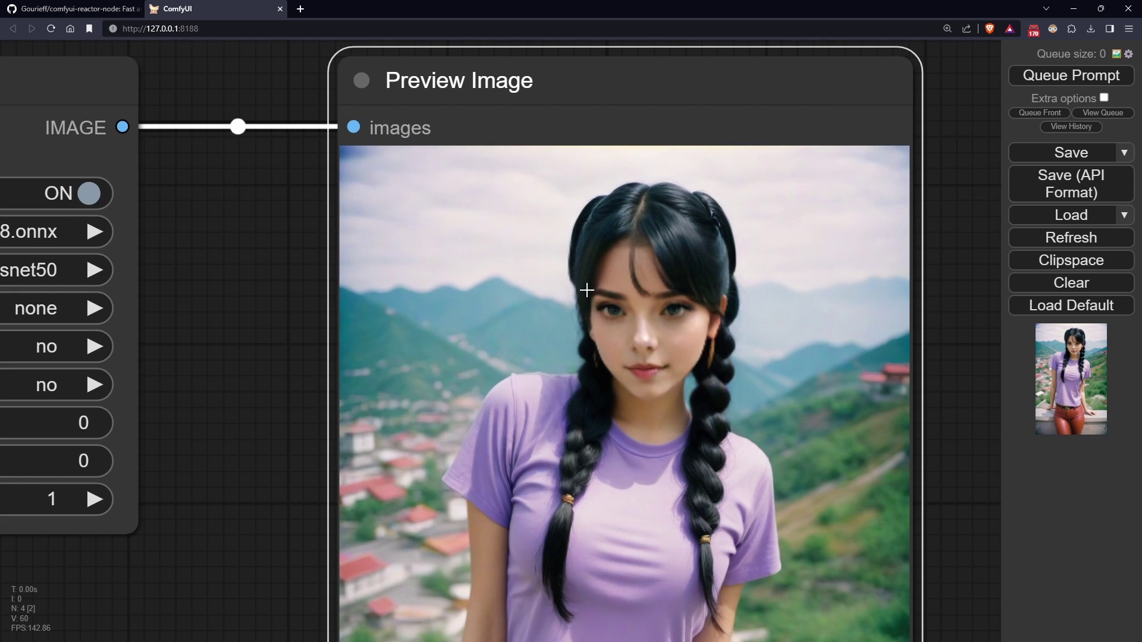
{"action": "scroll", "coordinate": [587, 289], "scroll_direction": "down", "scroll_amount": 8}
{"action": "left_click", "coordinate": [320, 305]}
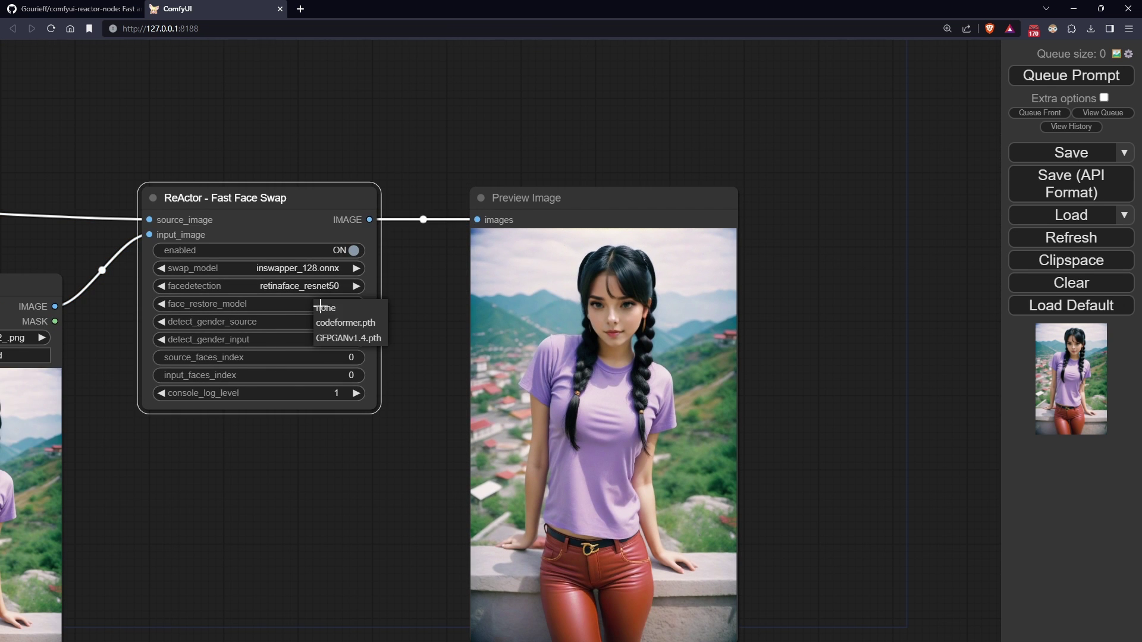
{"action": "left_click", "coordinate": [374, 324]}
{"action": "left_click_drag", "start_coordinate": [388, 329], "coordinate": [462, 274]}
Queue the workflow so ReActor swaps the source face onto the target portrait
{"action": "left_click", "coordinate": [1079, 75]}
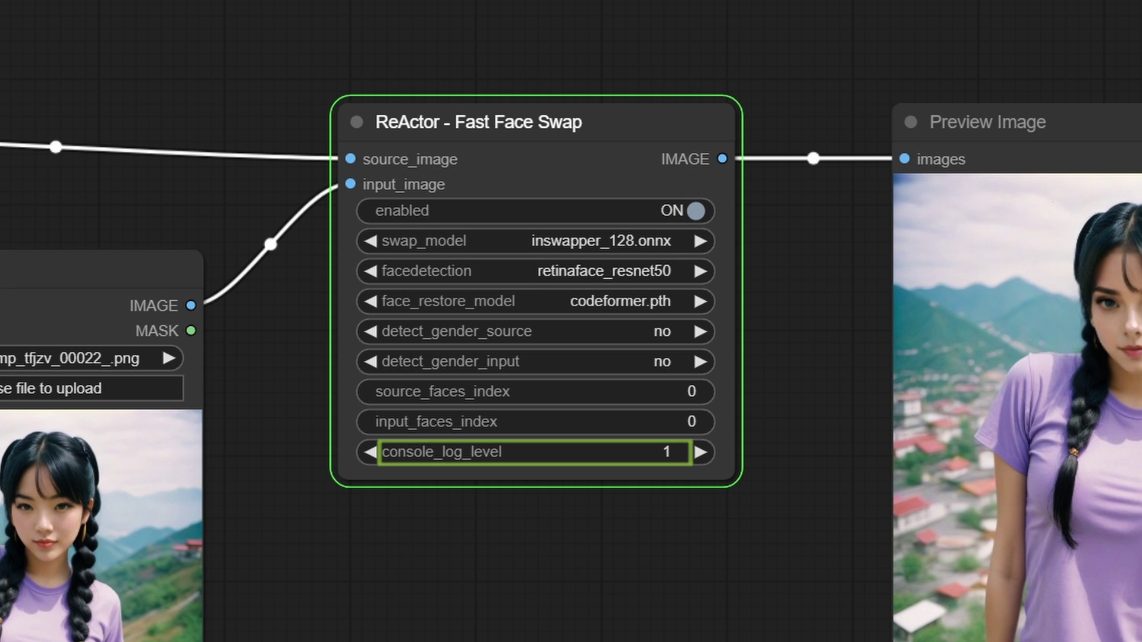
Arrange the source-portrait Load Image above the target-picture Load Image, left of ReActor
{"action": "left_click_drag", "start_coordinate": [417, 563], "coordinate": [508, 559]}
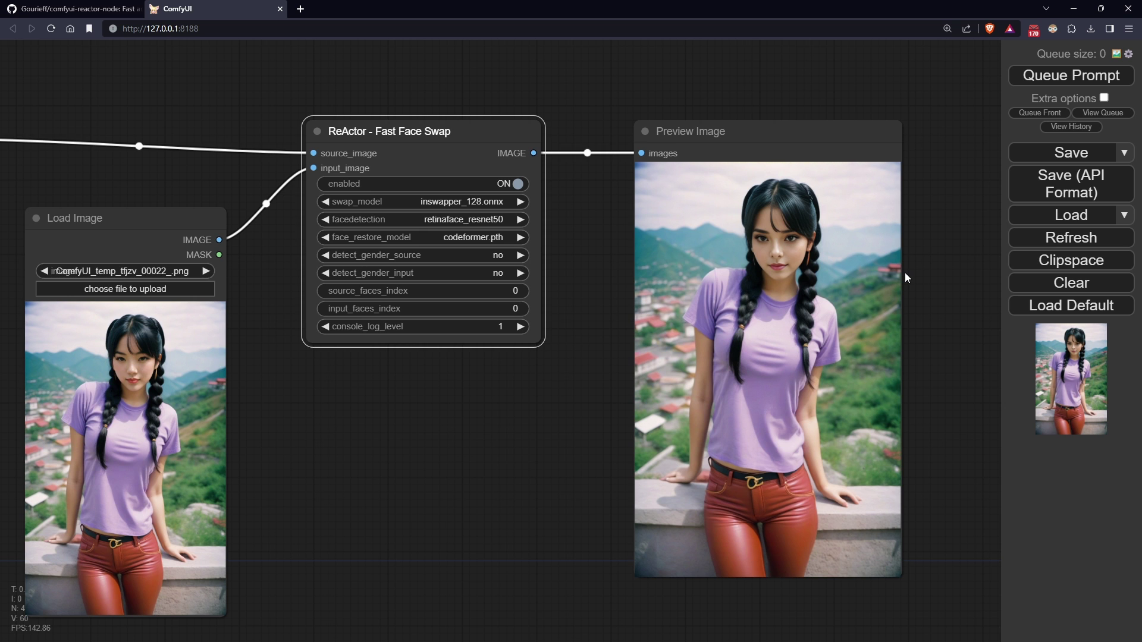
{"action": "scroll", "coordinate": [905, 272], "scroll_direction": "up", "scroll_amount": 9}
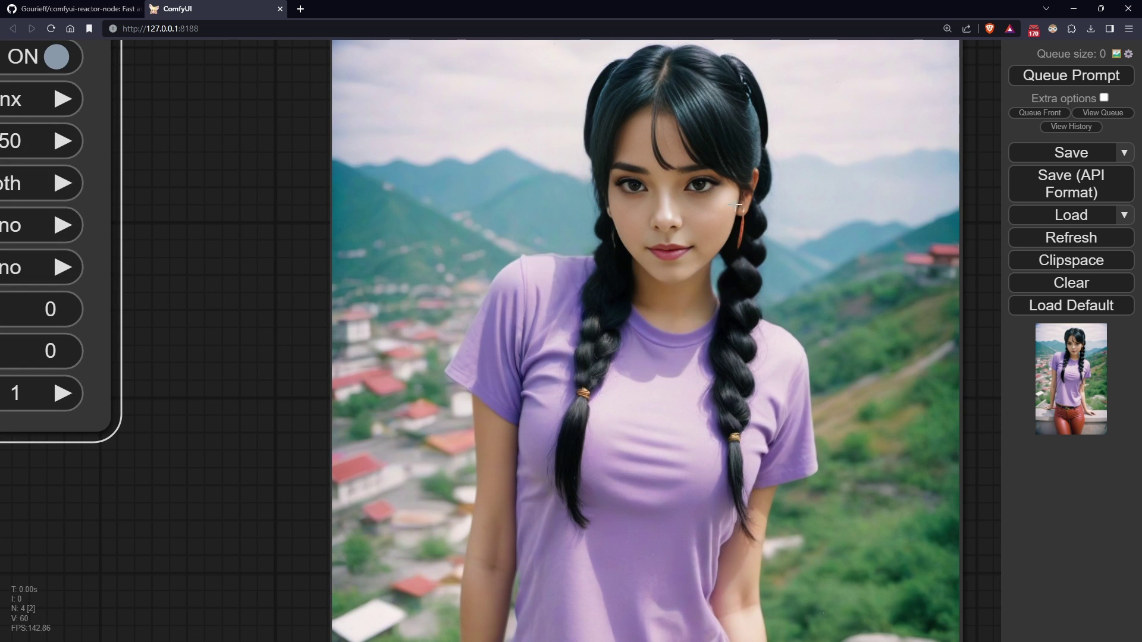
{"action": "scroll", "coordinate": [568, 275], "scroll_direction": "down", "scroll_amount": 6}
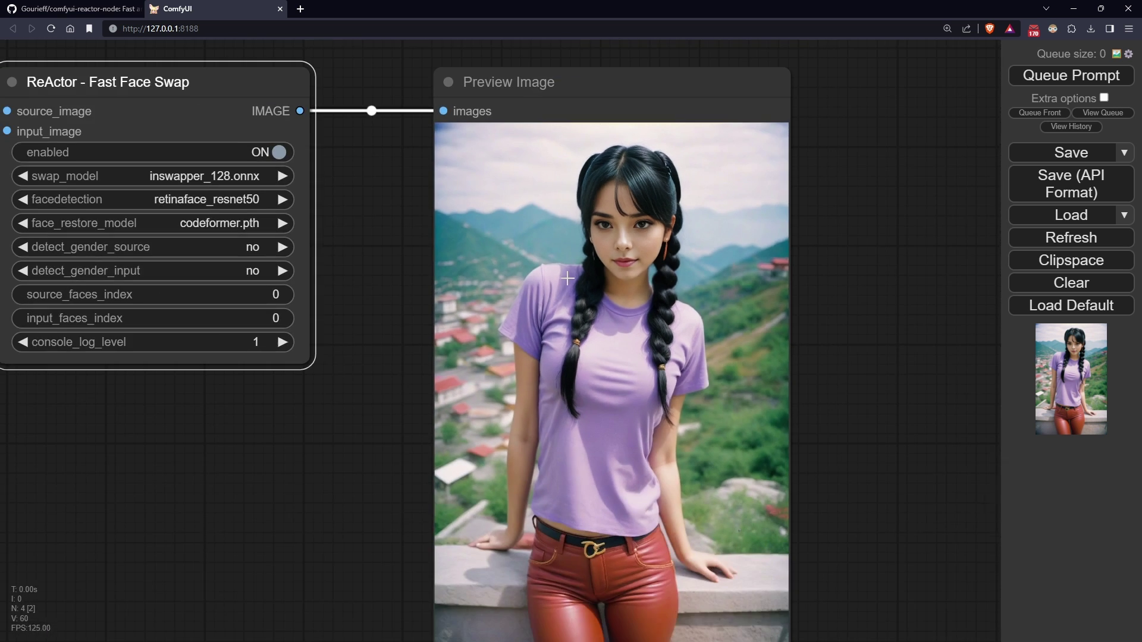
{"action": "scroll", "coordinate": [369, 427], "scroll_direction": "down", "scroll_amount": 2}
{"action": "left_click_drag", "start_coordinate": [281, 472], "coordinate": [511, 427]}
{"action": "scroll", "coordinate": [321, 411], "scroll_direction": "down", "scroll_amount": 2}
{"action": "left_click_drag", "start_coordinate": [165, 227], "coordinate": [195, 379]}
{"action": "left_click_drag", "start_coordinate": [4, 128], "coordinate": [260, 92]}
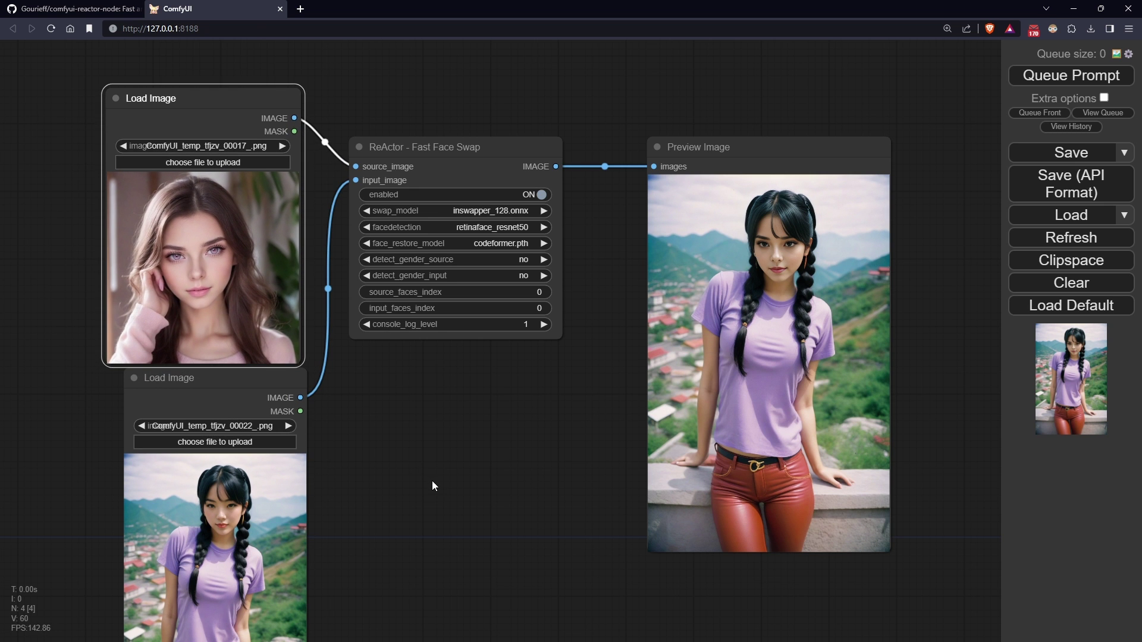
Rearrange both Load Image nodes, then delete the braided-girl target Load Image node
{"action": "left_click_drag", "start_coordinate": [432, 481], "coordinate": [409, 437]}
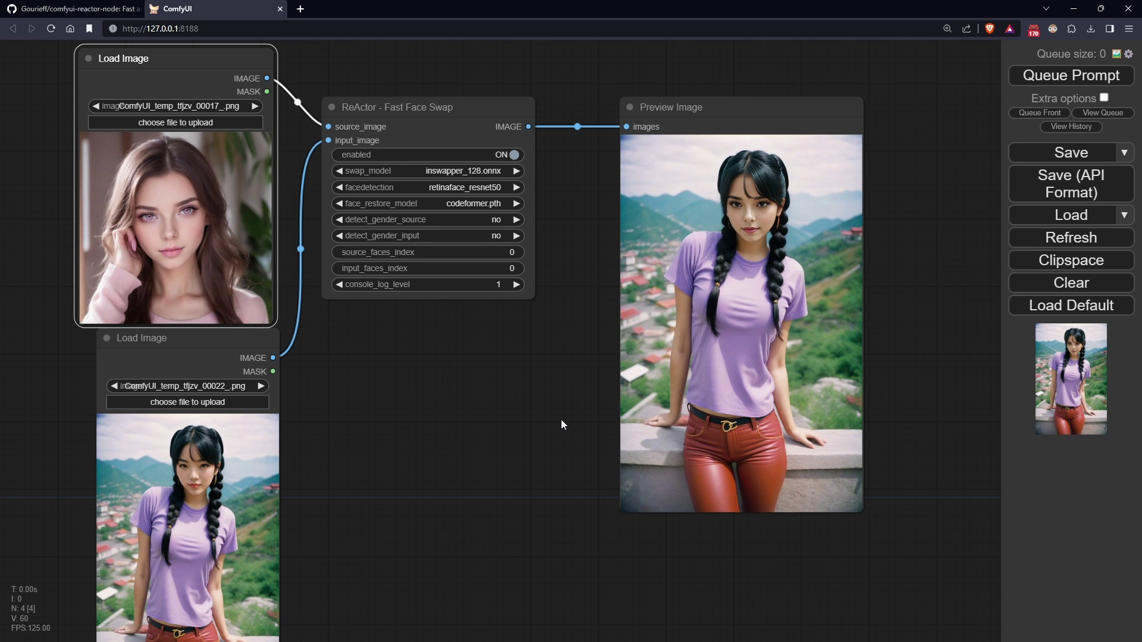
{"action": "scroll", "coordinate": [554, 411], "scroll_direction": "down", "scroll_amount": 2}
{"action": "left_click_drag", "start_coordinate": [577, 452], "coordinate": [755, 394]}
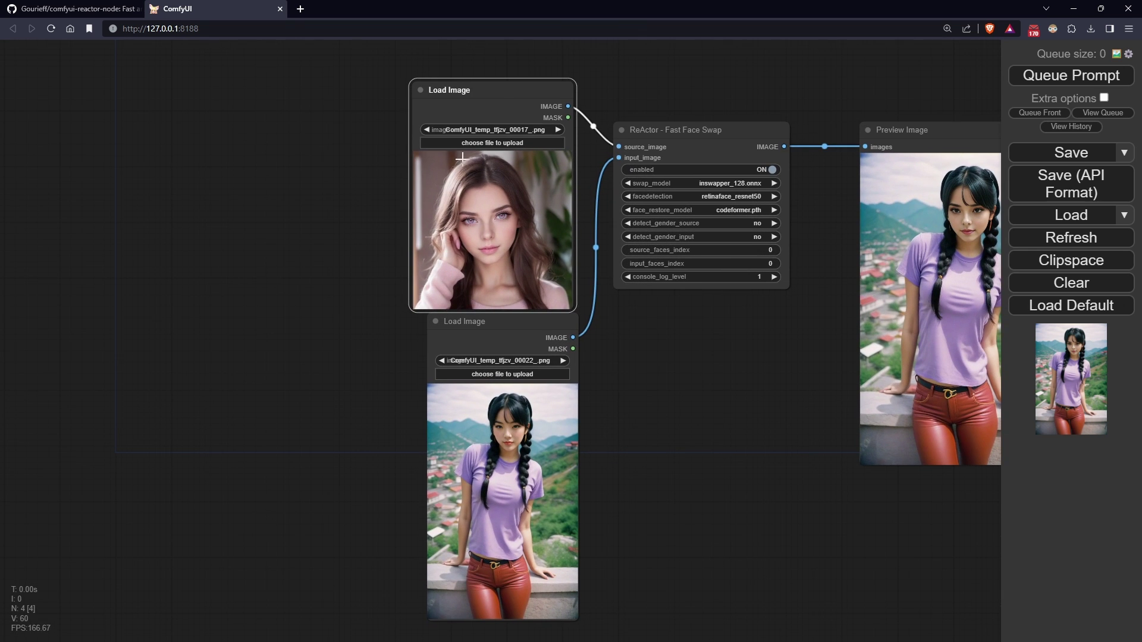
{"action": "left_click_drag", "start_coordinate": [479, 99], "coordinate": [145, 315]}
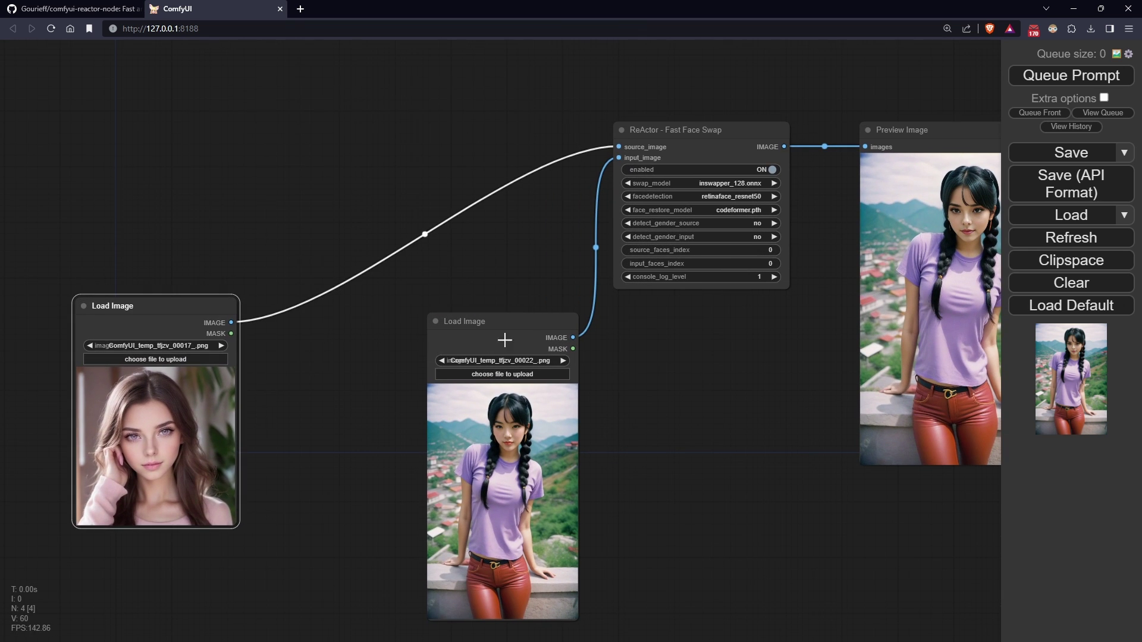
{"action": "left_click_drag", "start_coordinate": [509, 321], "coordinate": [325, 80]}
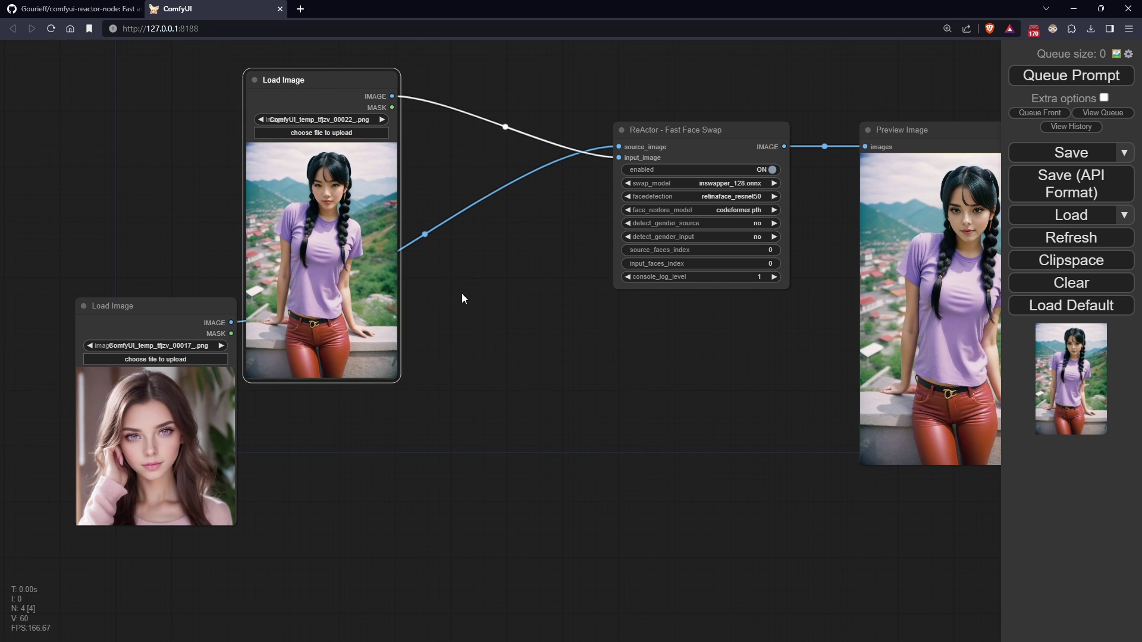
{"action": "key", "text": "Delete"}
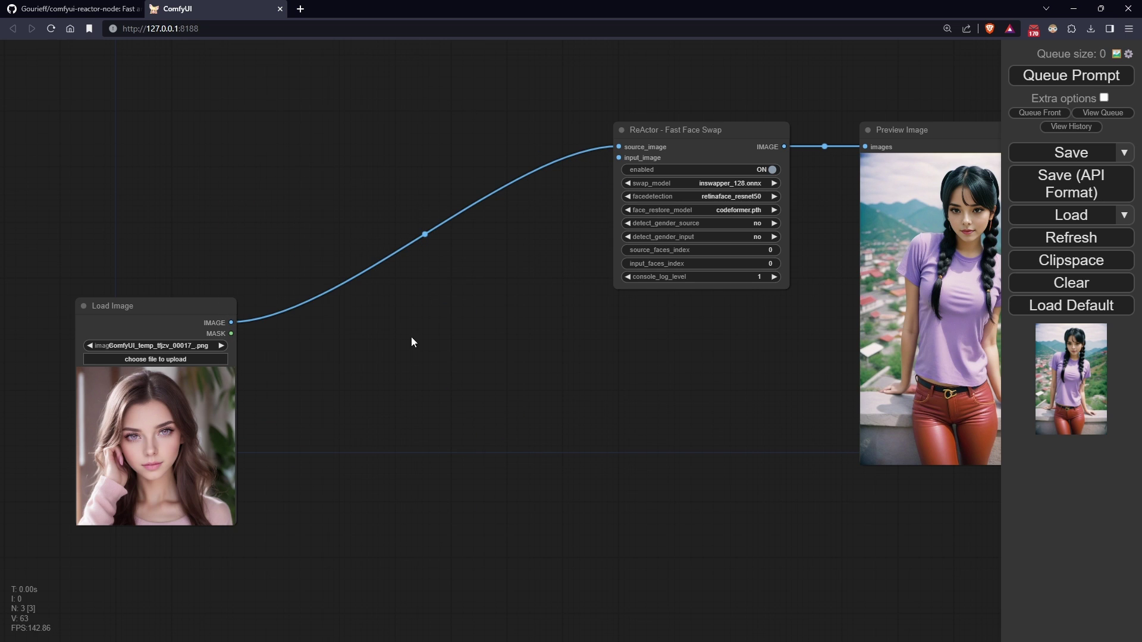
Add a LoadVideo node near ReActor and load the headphones clip into it
{"action": "double_click", "coordinate": [389, 337]}
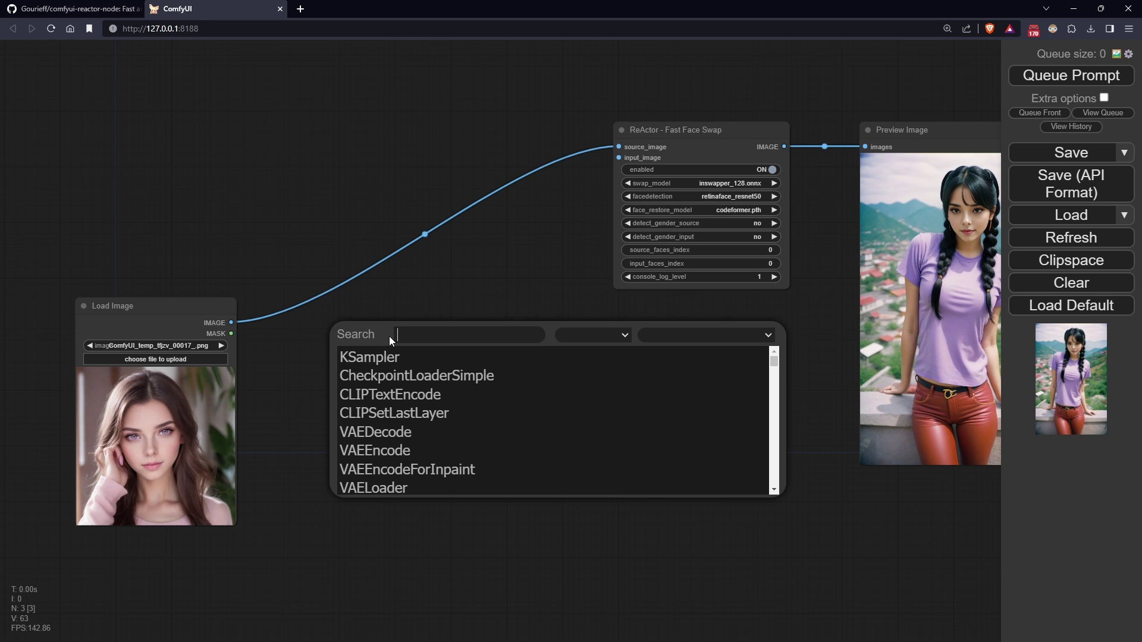
{"action": "type", "text": "video"}
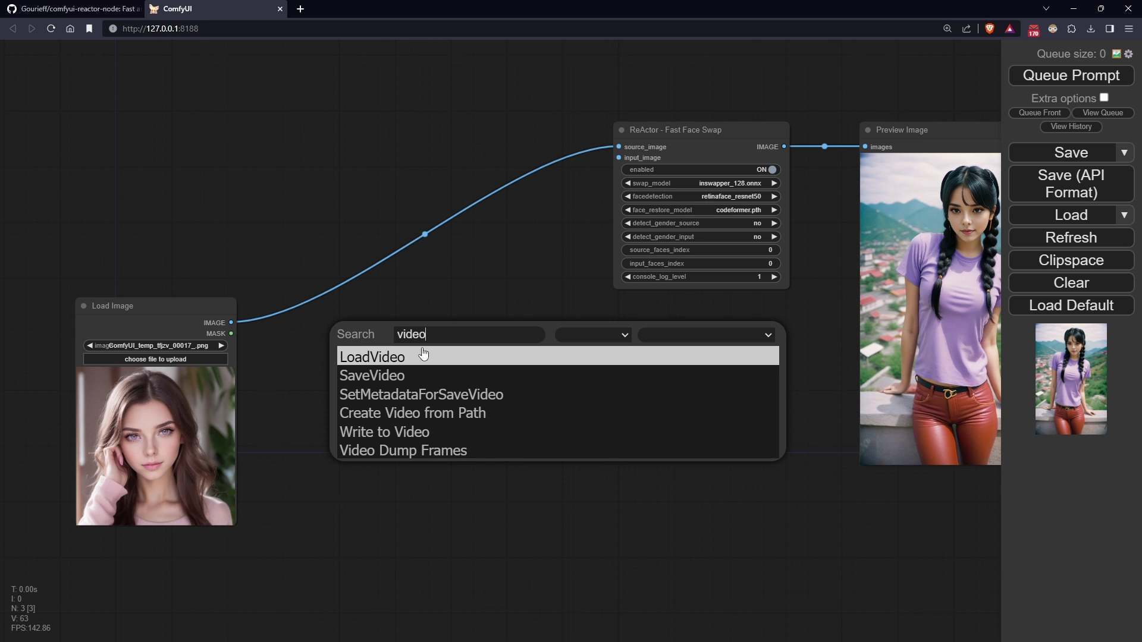
{"action": "left_click", "coordinate": [426, 355]}
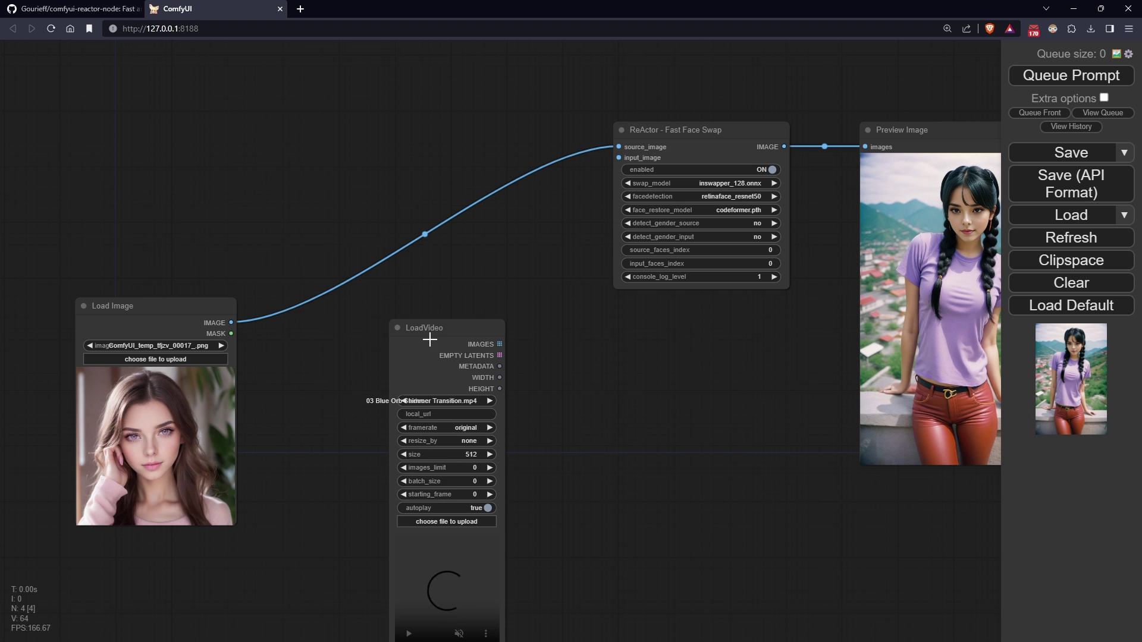
{"action": "left_click_drag", "start_coordinate": [430, 333], "coordinate": [350, 223]}
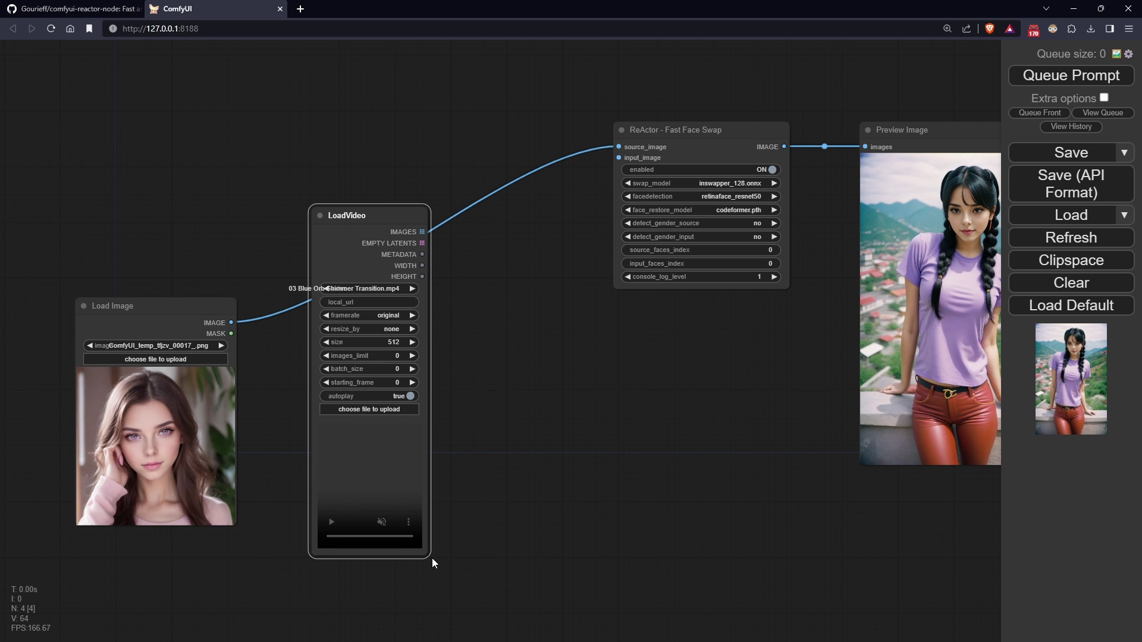
{"action": "left_click_drag", "start_coordinate": [430, 557], "coordinate": [528, 581]}
{"action": "scroll", "coordinate": [594, 323], "scroll_direction": "up", "scroll_amount": 3}
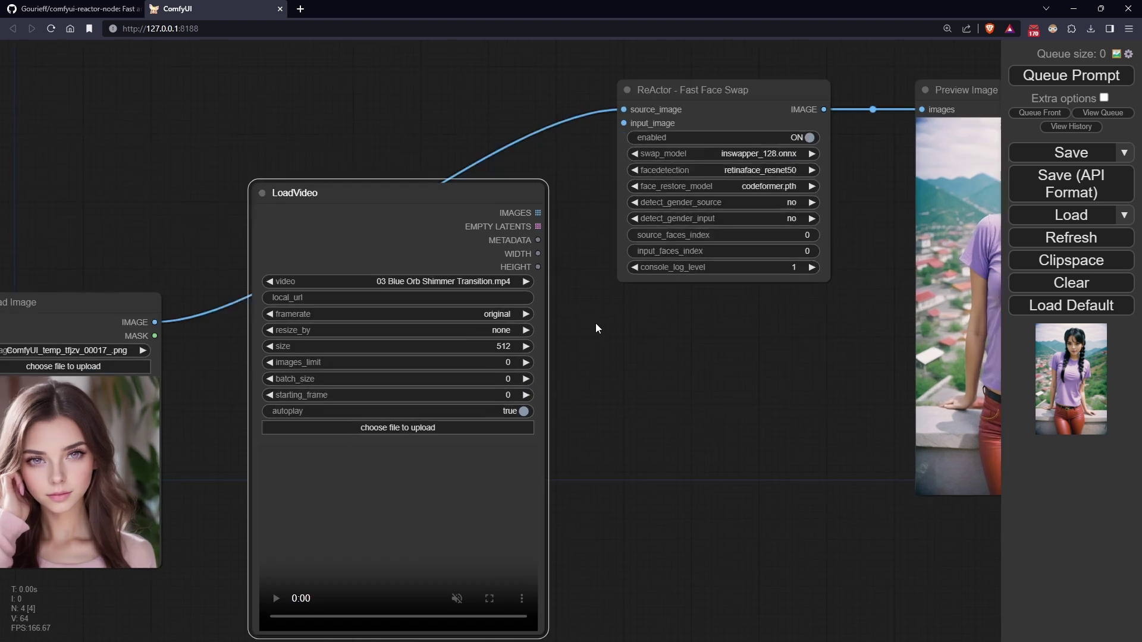
{"action": "left_click", "coordinate": [506, 209]}
Connect LoadVideo's IMAGES output to ReActor's input_image
{"action": "left_click_drag", "start_coordinate": [545, 319], "coordinate": [335, 441]}
{"action": "left_click_drag", "start_coordinate": [302, 255], "coordinate": [417, 223]}
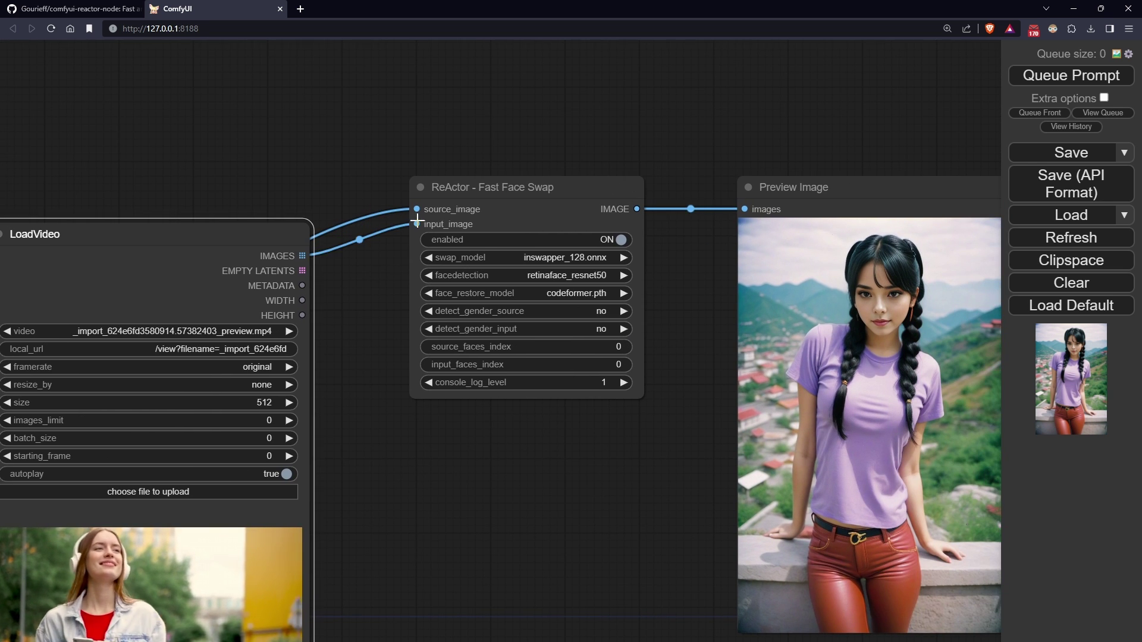
{"action": "left_click_drag", "start_coordinate": [398, 482], "coordinate": [412, 337]}
Set LoadVideo's framerate to quarter and resize_by to height
{"action": "left_click", "coordinate": [291, 221]}
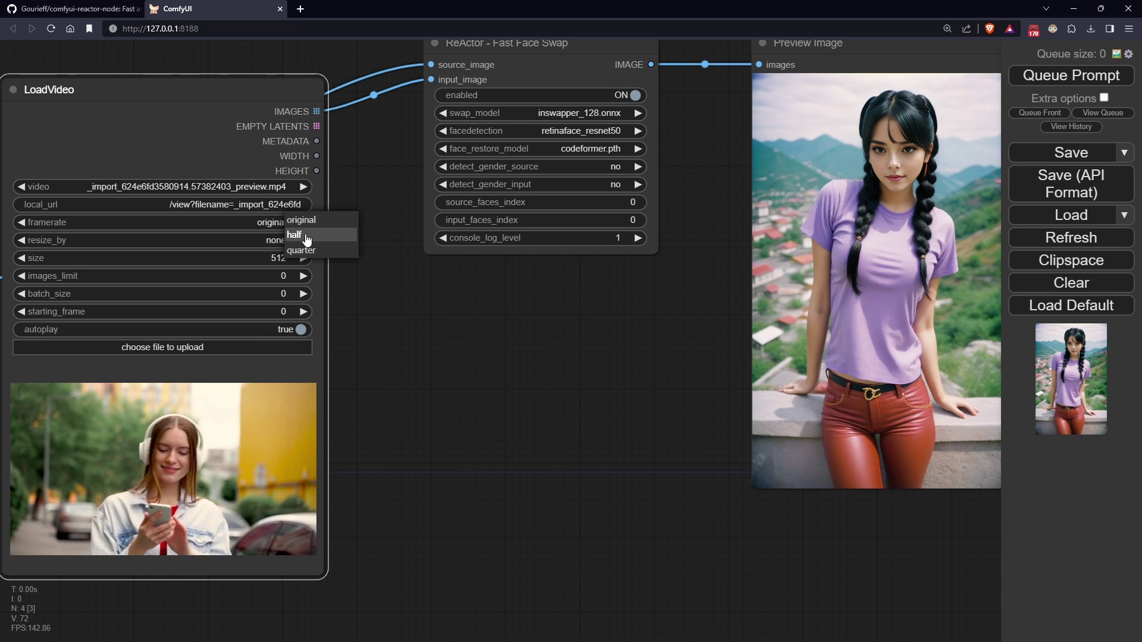
{"action": "left_click", "coordinate": [313, 255]}
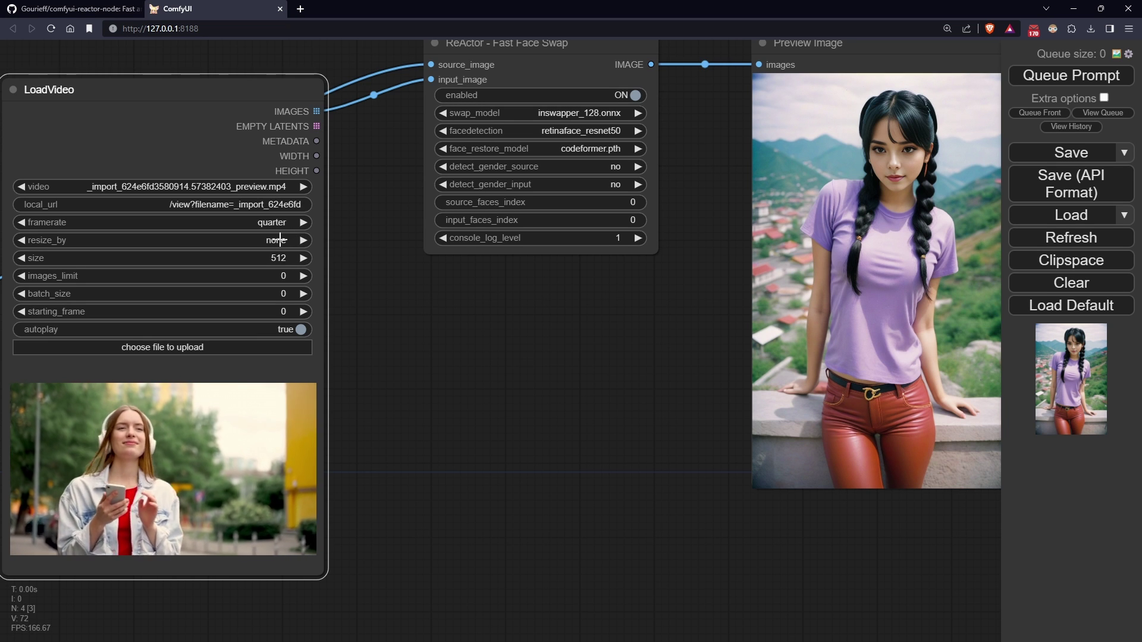
{"action": "left_click", "coordinate": [275, 241]}
{"action": "left_click", "coordinate": [300, 274]}
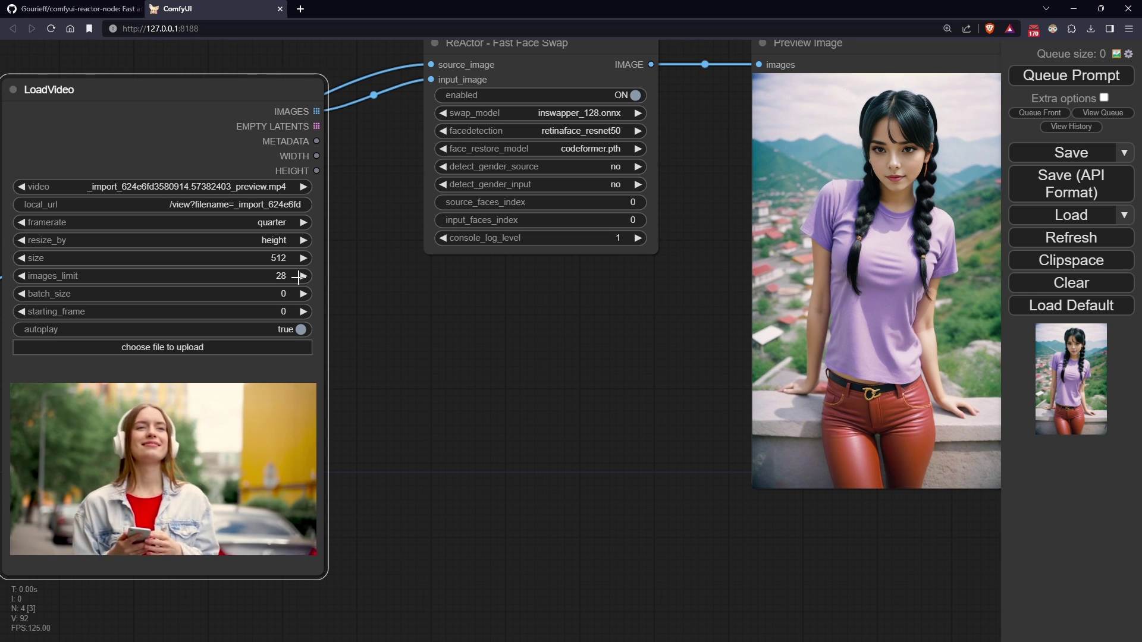
{"action": "left_click_drag", "start_coordinate": [544, 414], "coordinate": [308, 512]}
Delete the Preview Image node and add a SaveVideo node on the right
{"action": "left_click", "coordinate": [605, 147]}
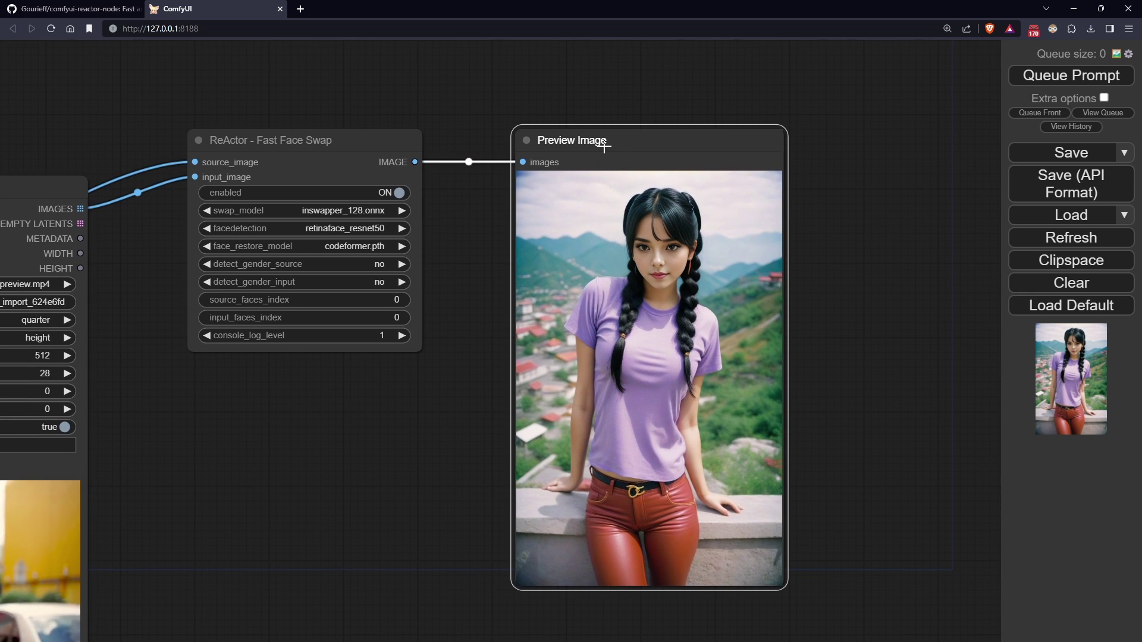
{"action": "key", "text": "Delete"}
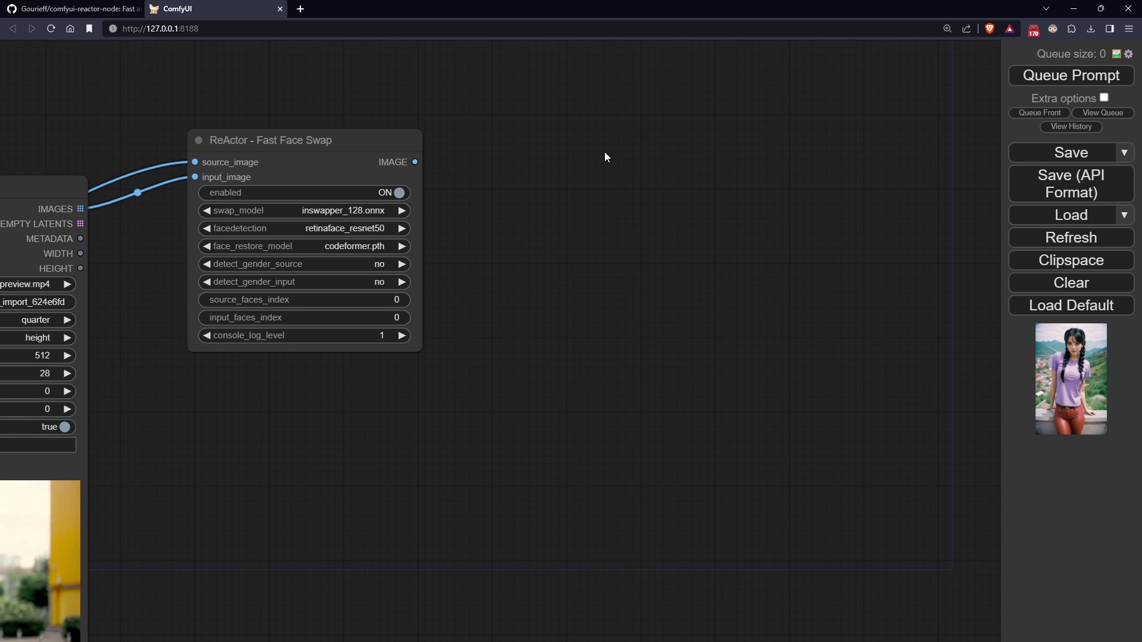
{"action": "double_click", "coordinate": [519, 170]}
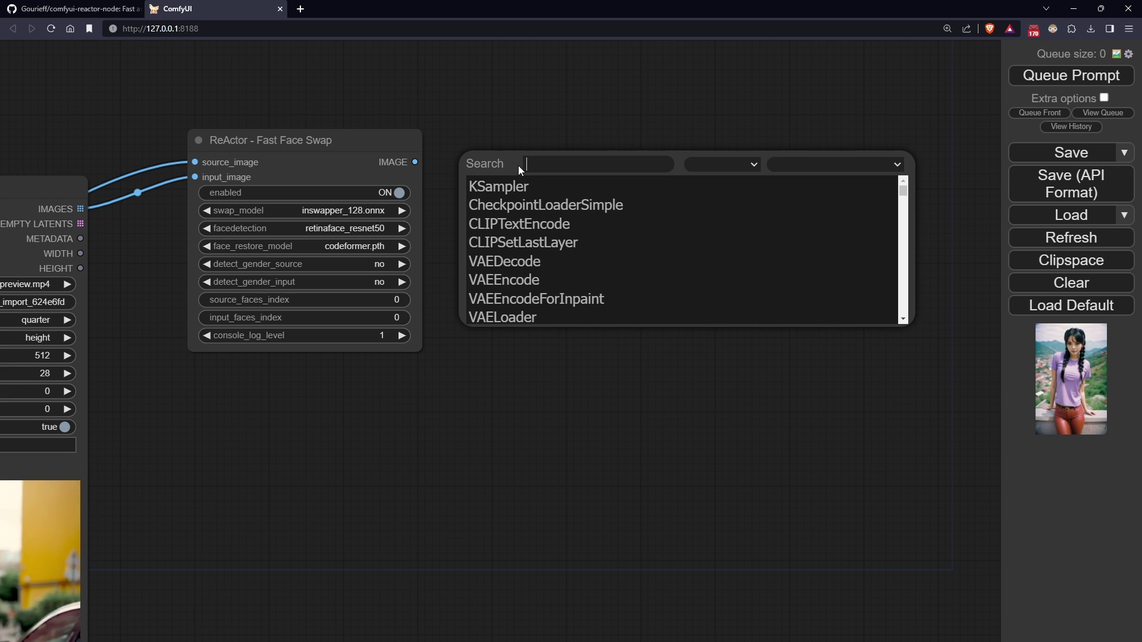
{"action": "type", "text": "savevideo"}
{"action": "key", "text": "Return"}
{"action": "left_click_drag", "start_coordinate": [576, 157], "coordinate": [757, 153]}
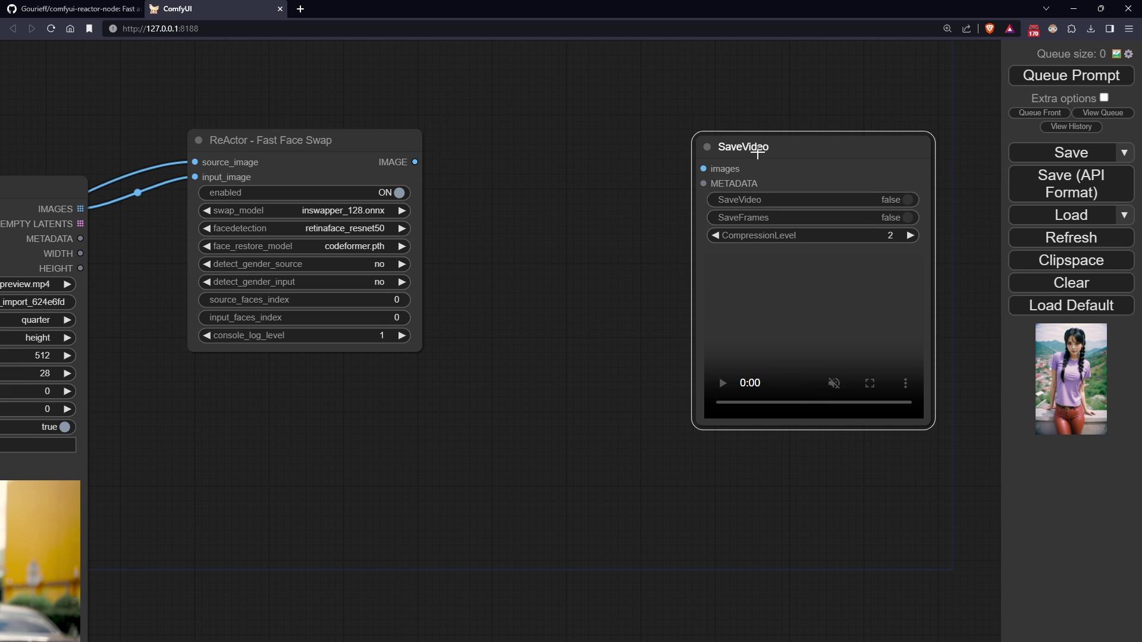
Add a FrameInterpolator node left of SaveVideo and tidy the node positions
{"action": "double_click", "coordinate": [547, 162]}
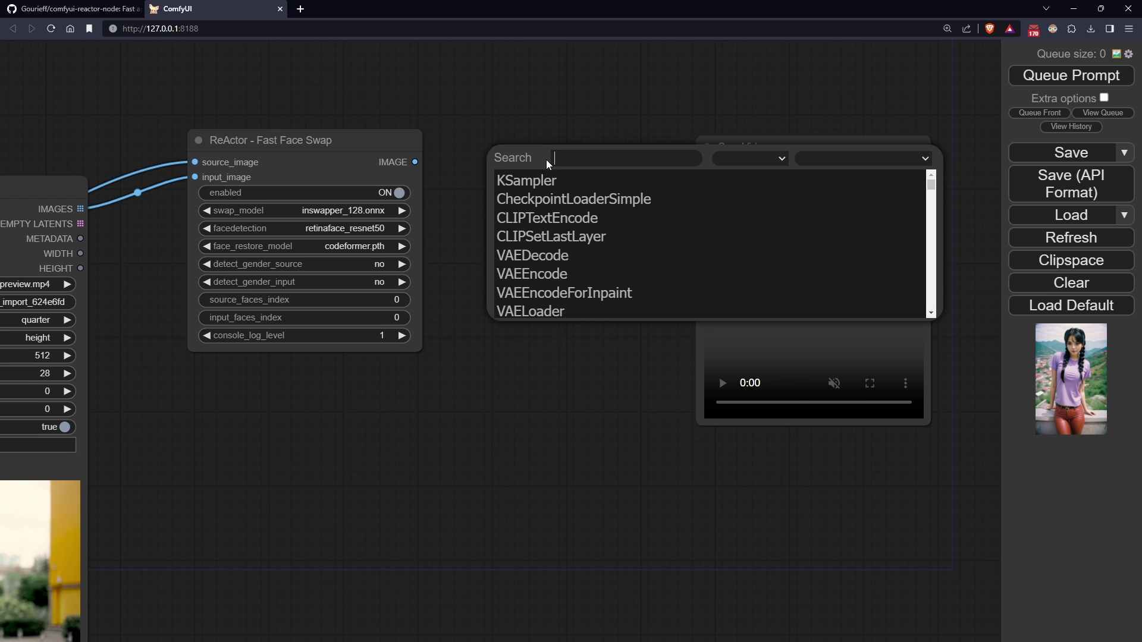
{"action": "type", "text": "frame"}
{"action": "key", "text": "Return"}
{"action": "left_click_drag", "start_coordinate": [572, 142], "coordinate": [506, 143]}
{"action": "left_click_drag", "start_coordinate": [810, 153], "coordinate": [914, 153]}
{"action": "left_click_drag", "start_coordinate": [626, 148], "coordinate": [686, 148]}
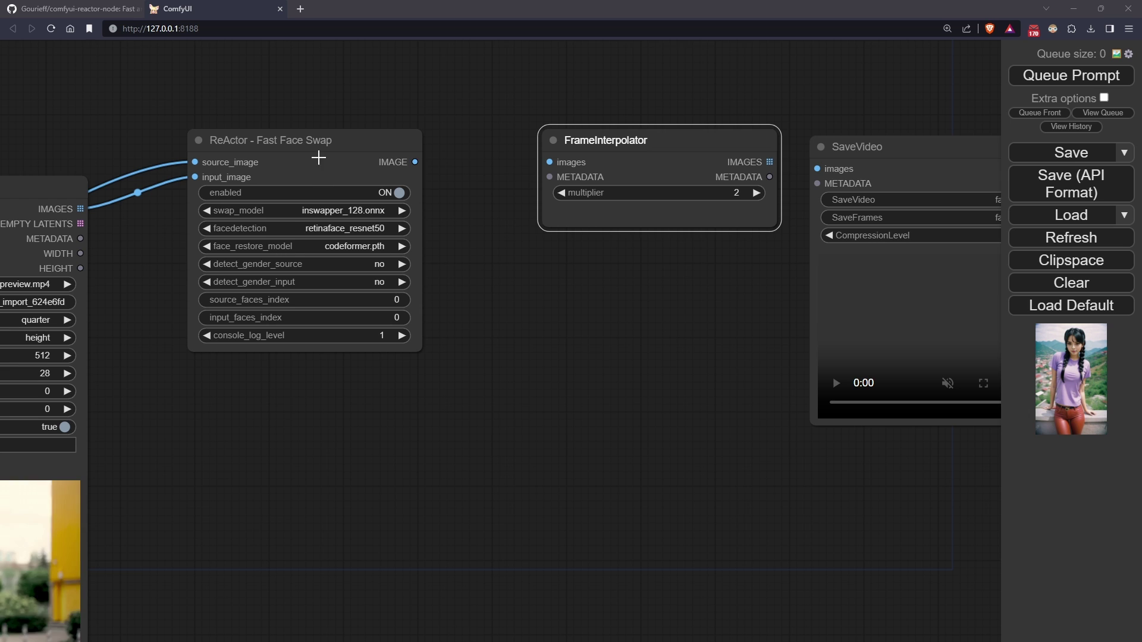
{"action": "left_click_drag", "start_coordinate": [316, 158], "coordinate": [269, 172]}
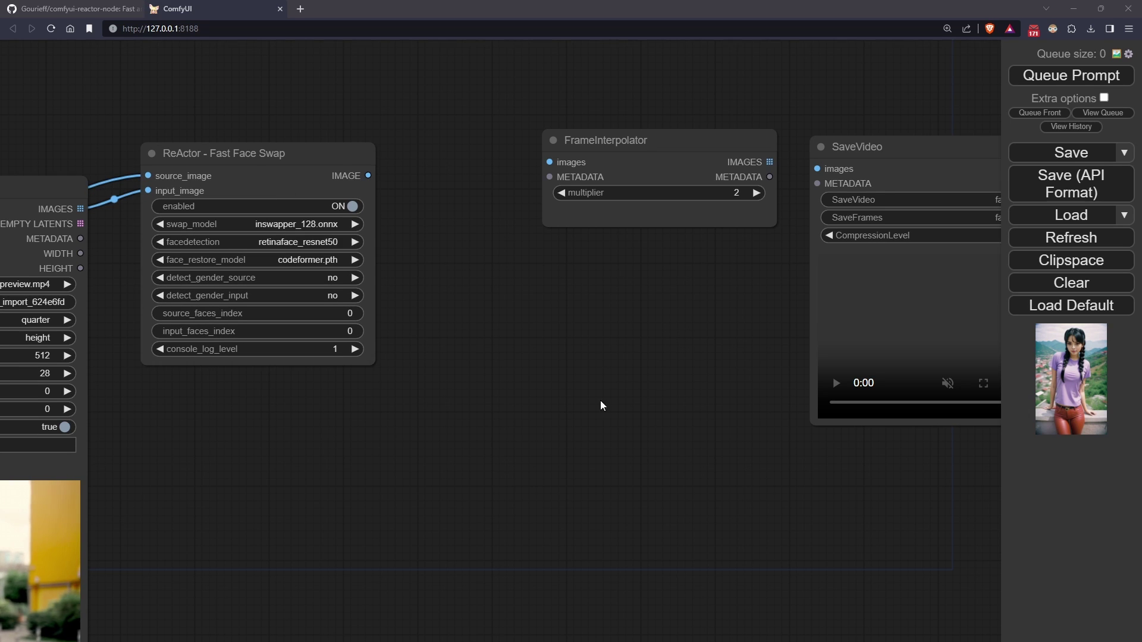
Add an Image Resize node below ReActor and feed ReActor's IMAGE output into it
{"action": "double_click", "coordinate": [538, 369]}
{"action": "type", "text": "resize"}
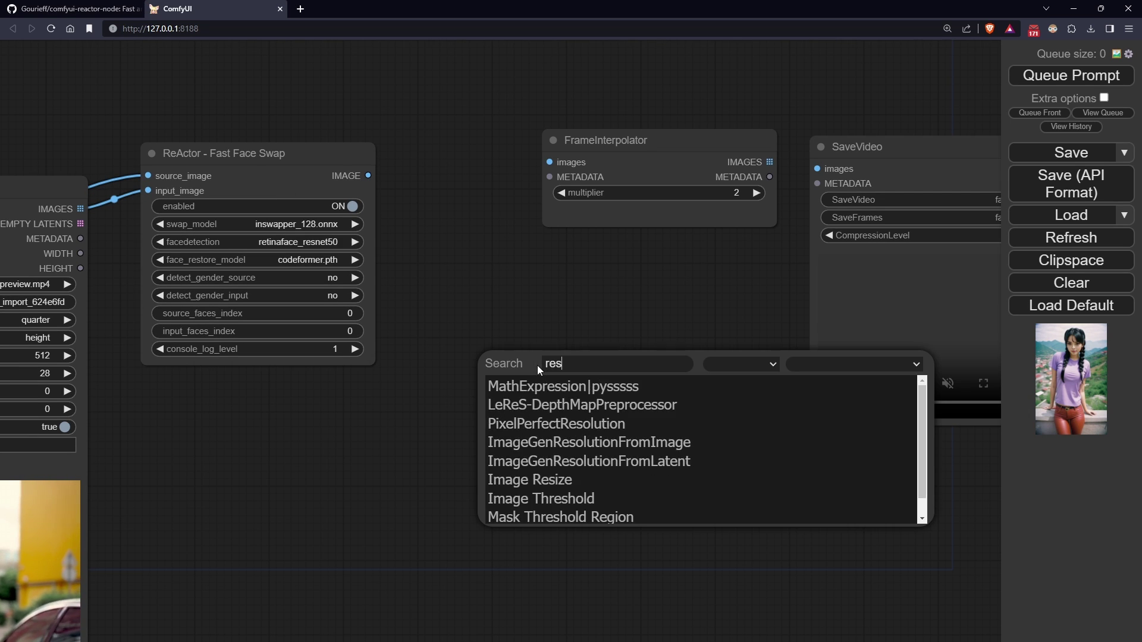
{"action": "key", "text": "Return"}
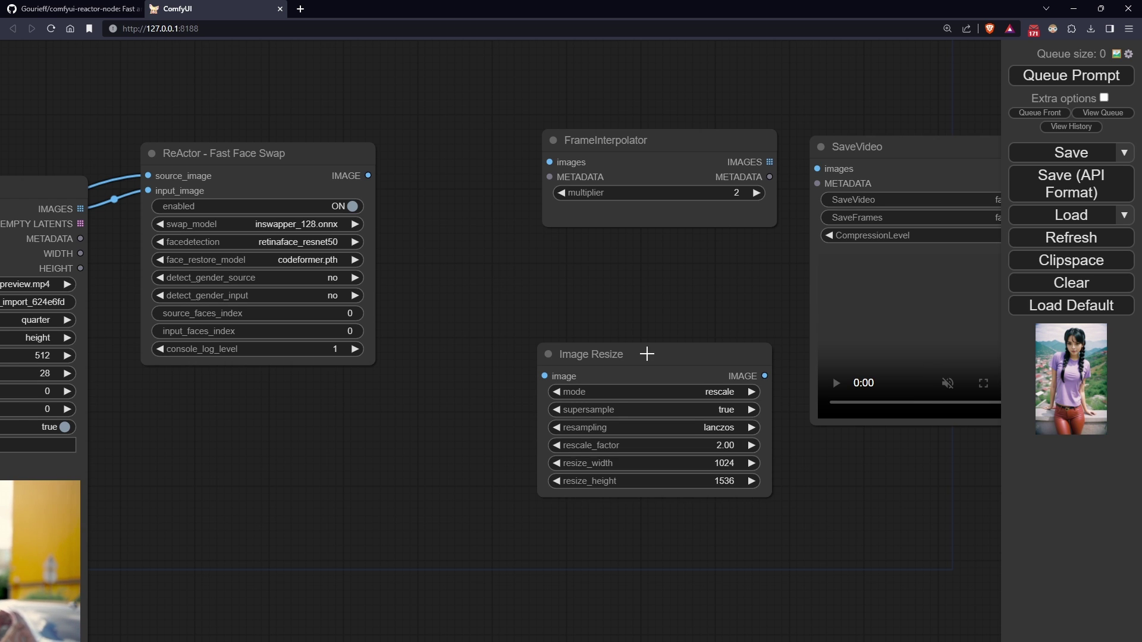
{"action": "left_click_drag", "start_coordinate": [645, 355], "coordinate": [557, 287]}
{"action": "left_click_drag", "start_coordinate": [368, 175], "coordinate": [438, 314]}
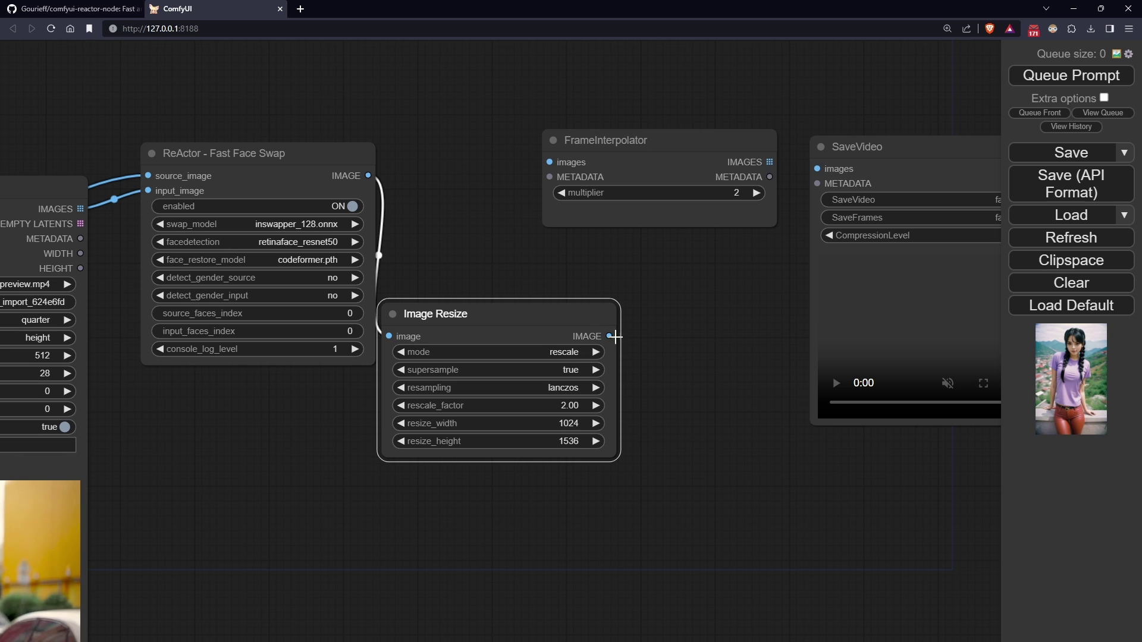
Wire resized images and video metadata into FrameInterpolator, outputs to SaveVideo, and raise the multiplier to 4
{"action": "left_click_drag", "start_coordinate": [609, 336], "coordinate": [551, 162]}
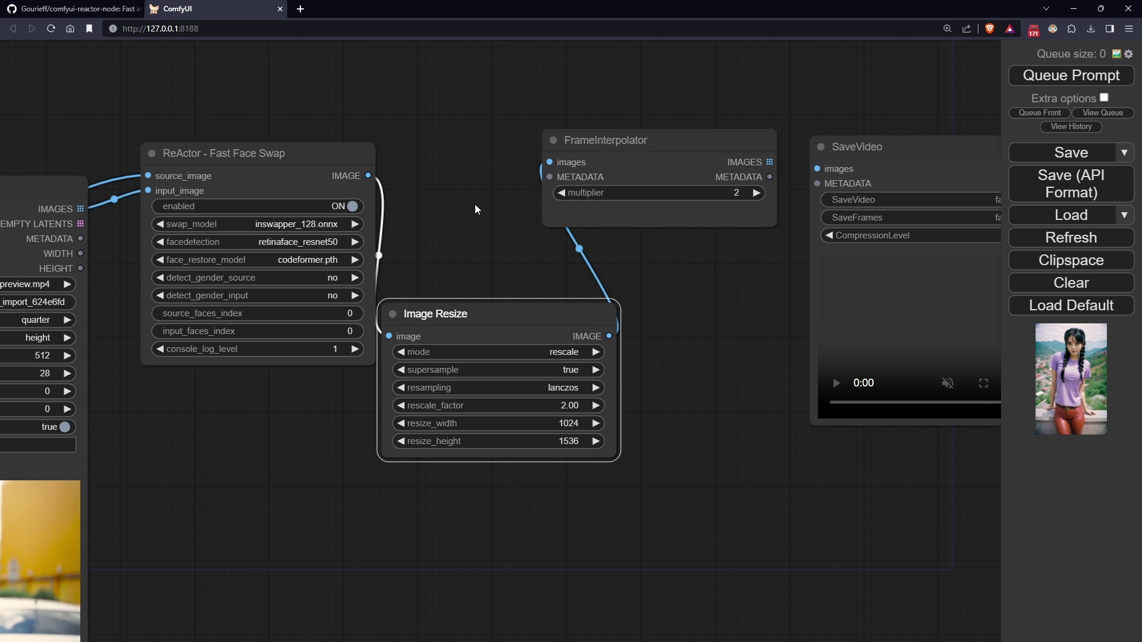
{"action": "left_click_drag", "start_coordinate": [81, 238], "coordinate": [551, 177]}
{"action": "left_click_drag", "start_coordinate": [770, 176], "coordinate": [817, 169]}
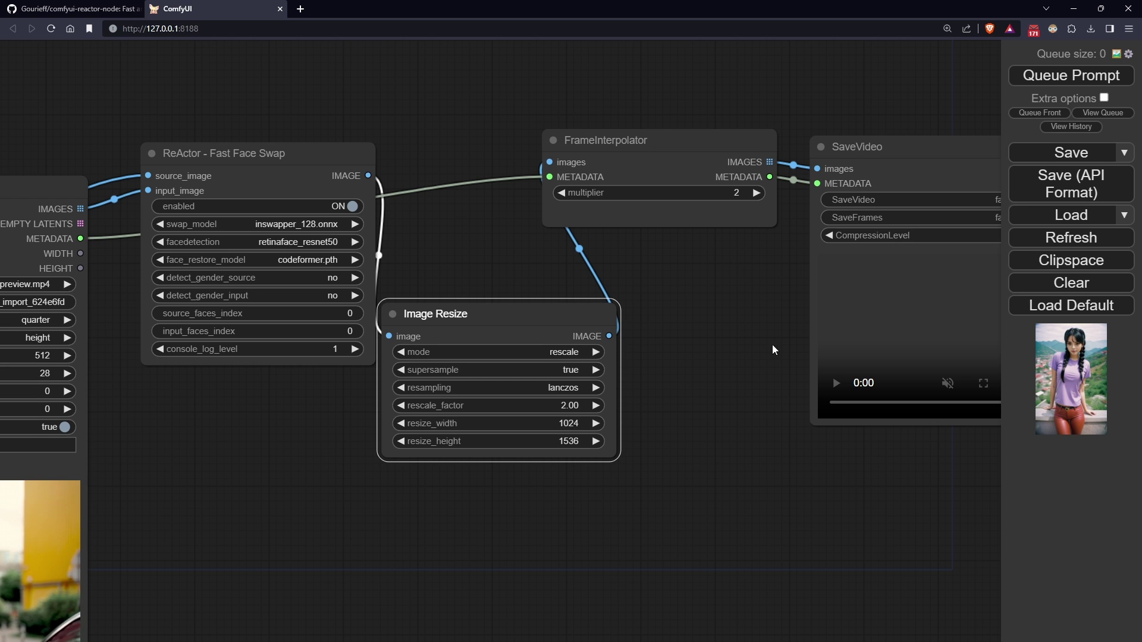
{"action": "left_click_drag", "start_coordinate": [773, 345], "coordinate": [535, 295]}
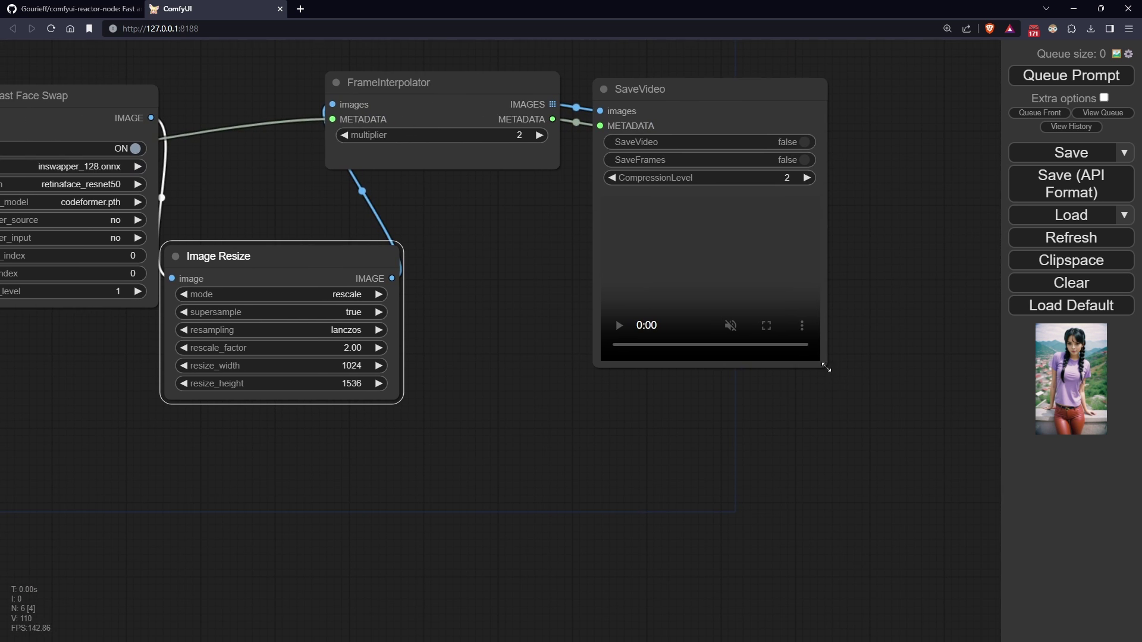
{"action": "left_click_drag", "start_coordinate": [825, 366], "coordinate": [949, 489]}
{"action": "left_click", "coordinate": [539, 135]}
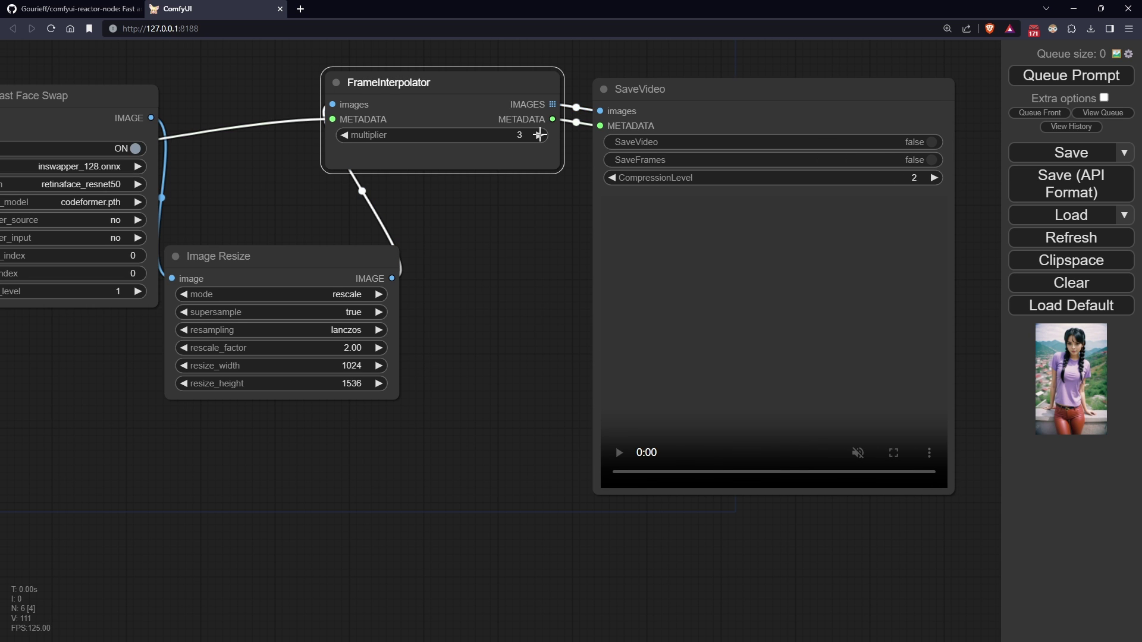
{"action": "left_click_drag", "start_coordinate": [499, 242], "coordinate": [647, 277]}
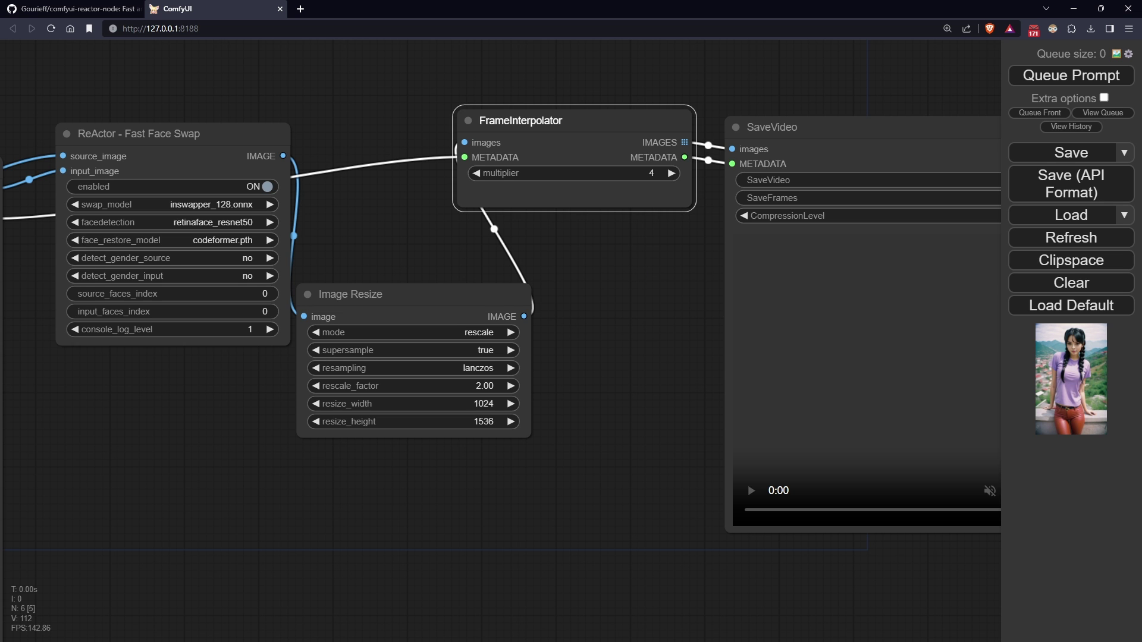
Move LoadVideo up beside ReActor and queue the video face-swap run
{"action": "scroll", "coordinate": [443, 211], "scroll_direction": "down", "scroll_amount": 4}
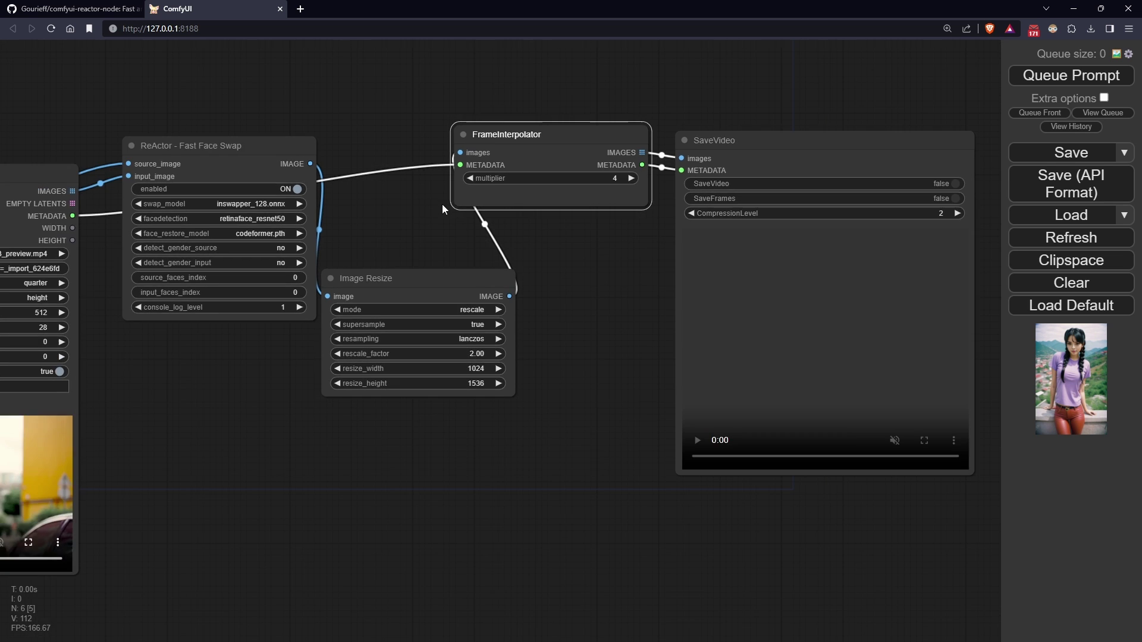
{"action": "left_click_drag", "start_coordinate": [349, 421], "coordinate": [416, 423]}
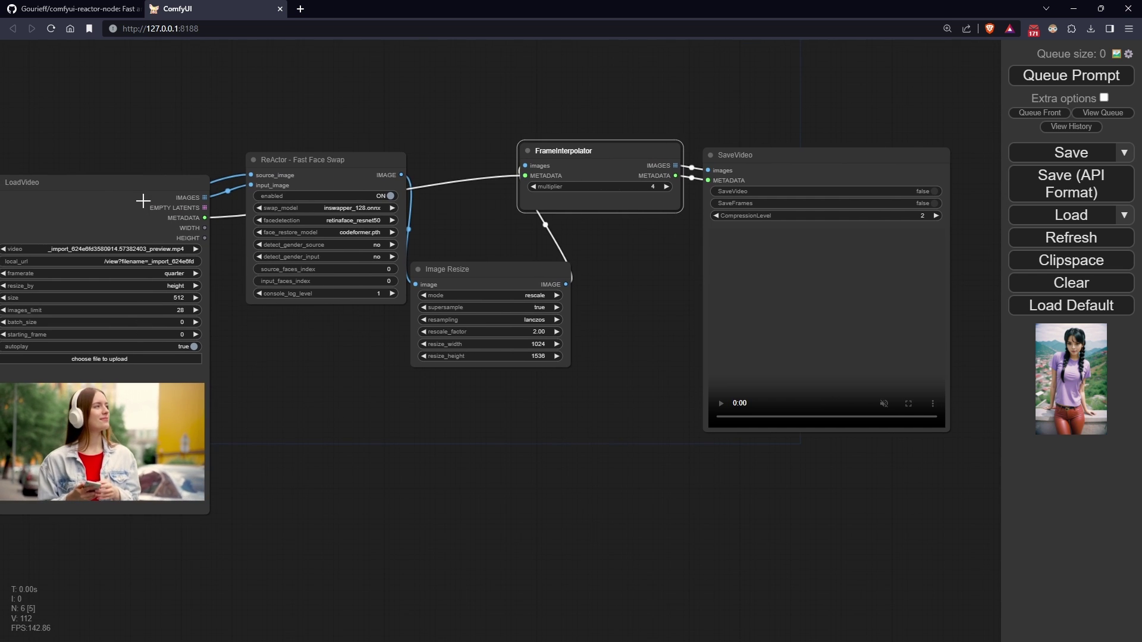
{"action": "left_click_drag", "start_coordinate": [135, 186], "coordinate": [161, 163]}
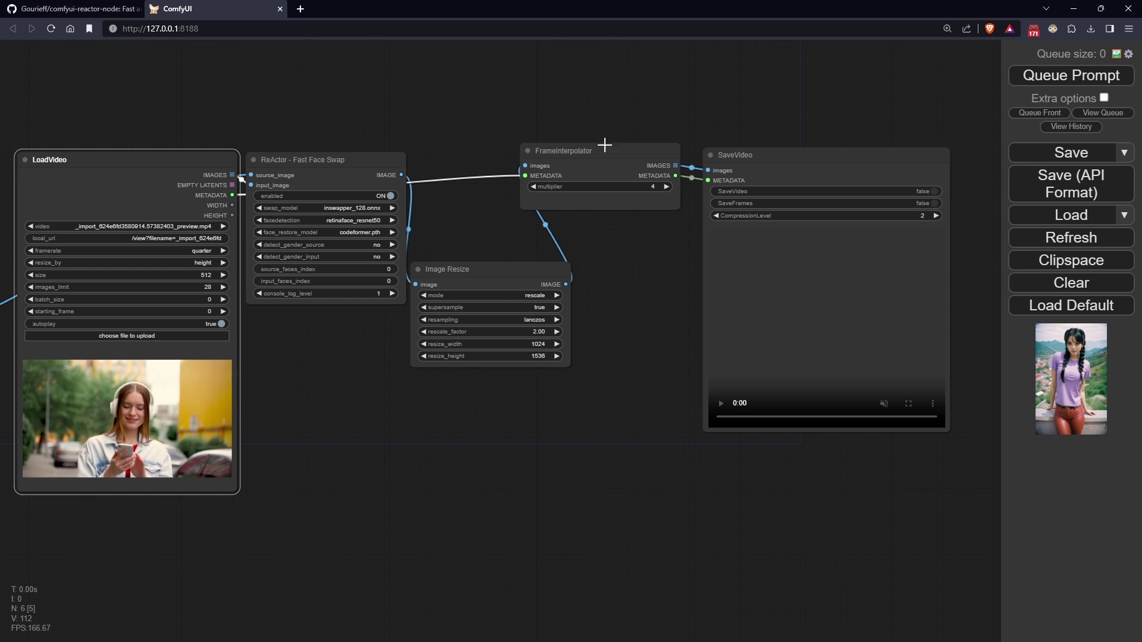
{"action": "left_click", "coordinate": [1063, 80]}
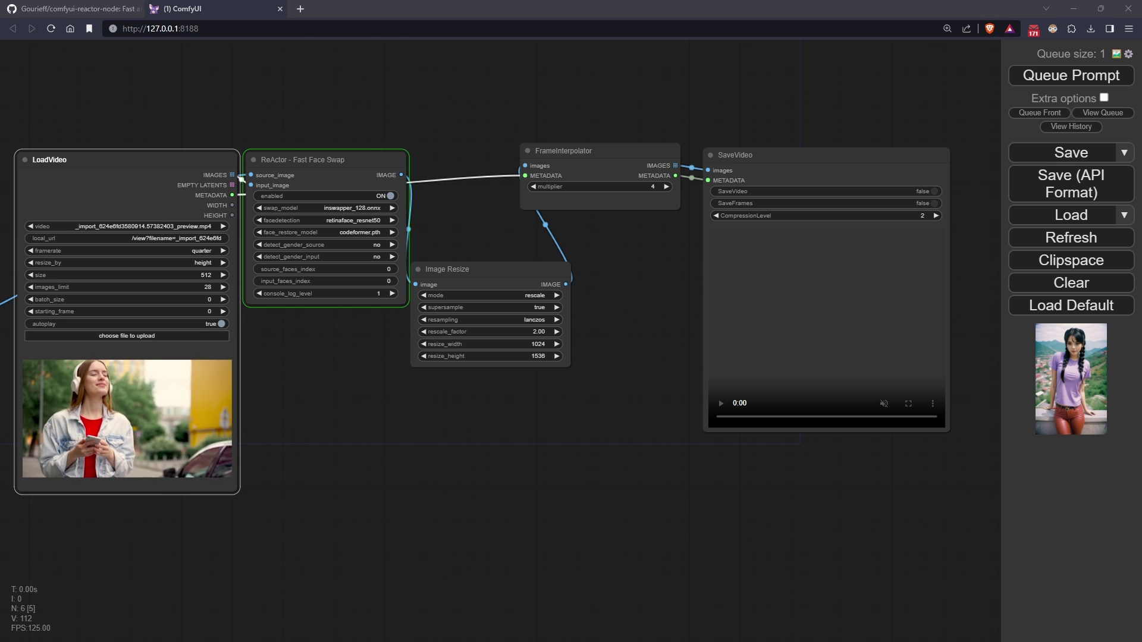
Check swap progress in the console, then enlarge SaveVideo's preview area
{"action": "key", "text": "alt+Tab"}
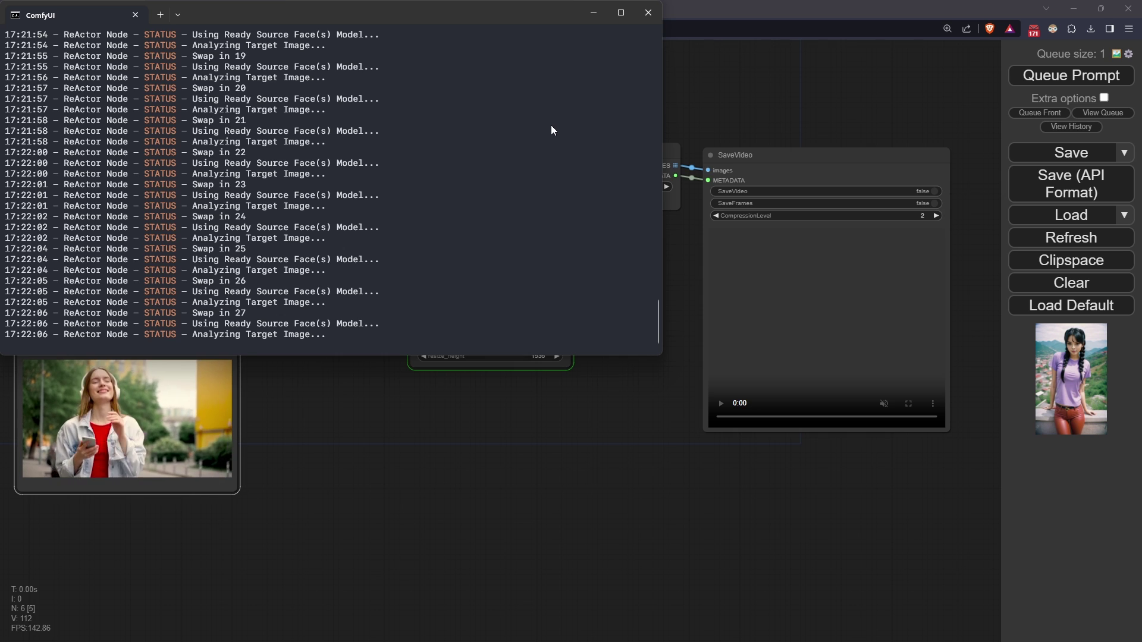
{"action": "left_click", "coordinate": [743, 21]}
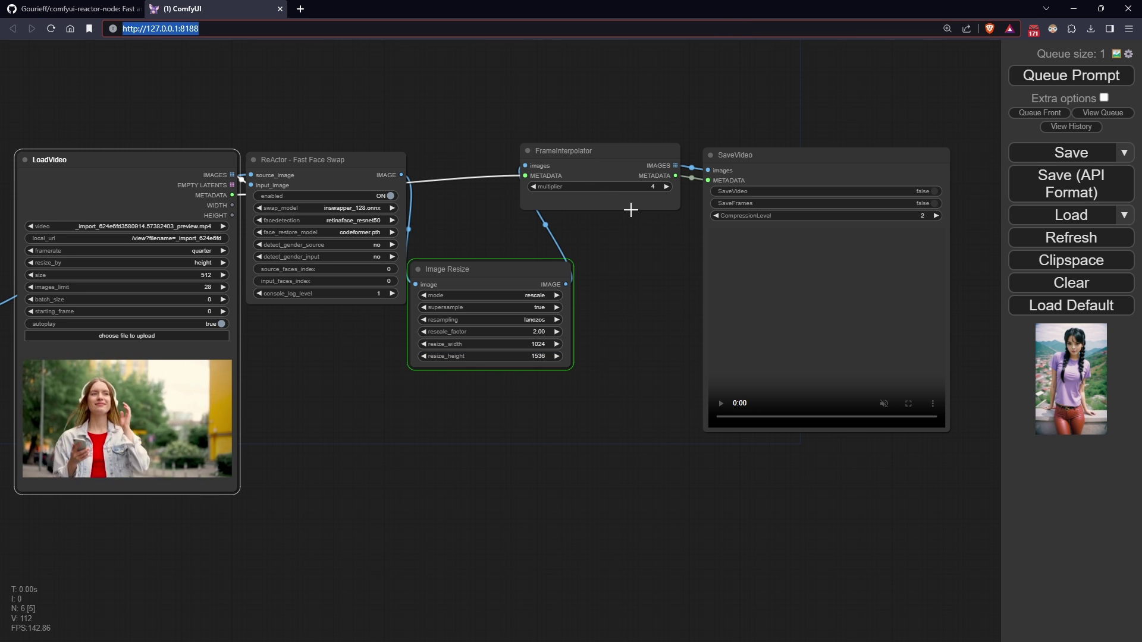
{"action": "left_click_drag", "start_coordinate": [630, 209], "coordinate": [353, 463]}
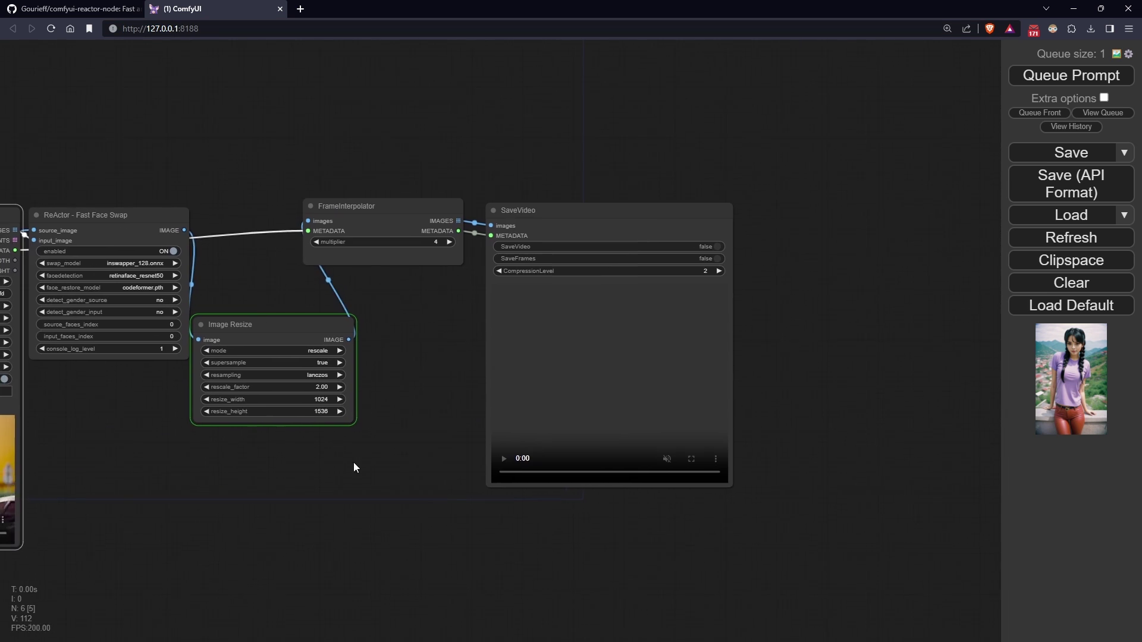
{"action": "scroll", "coordinate": [196, 456], "scroll_direction": "up", "scroll_amount": 1}
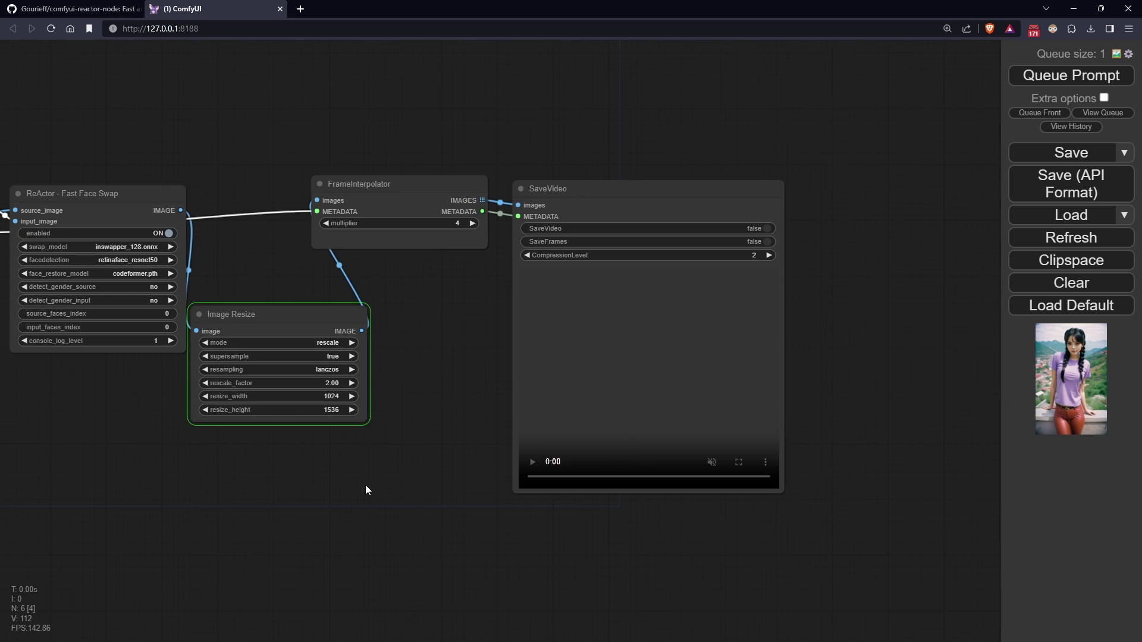
{"action": "left_click_drag", "start_coordinate": [786, 438], "coordinate": [959, 551]}
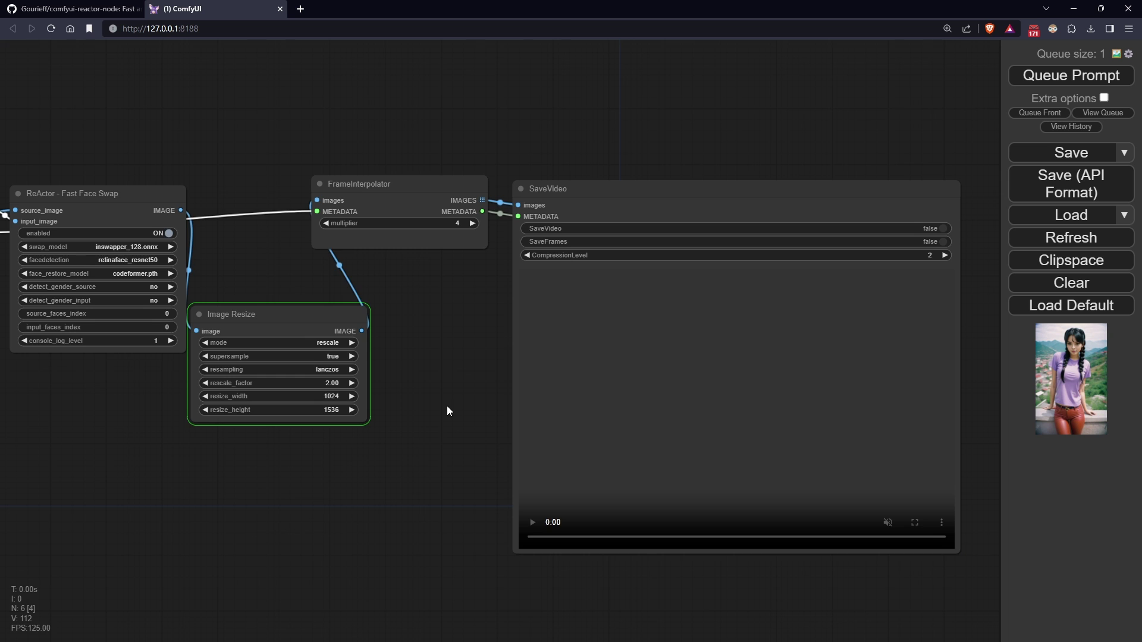
Reposition Load Image, Image Resize, SaveVideo and LoadVideo into a side-by-side row
{"action": "left_click_drag", "start_coordinate": [447, 405], "coordinate": [654, 434]}
{"action": "scroll", "coordinate": [536, 416], "scroll_direction": "down", "scroll_amount": 5}
{"action": "left_click_drag", "start_coordinate": [38, 405], "coordinate": [467, 398]}
{"action": "scroll", "coordinate": [565, 458], "scroll_direction": "up", "scroll_amount": 6}
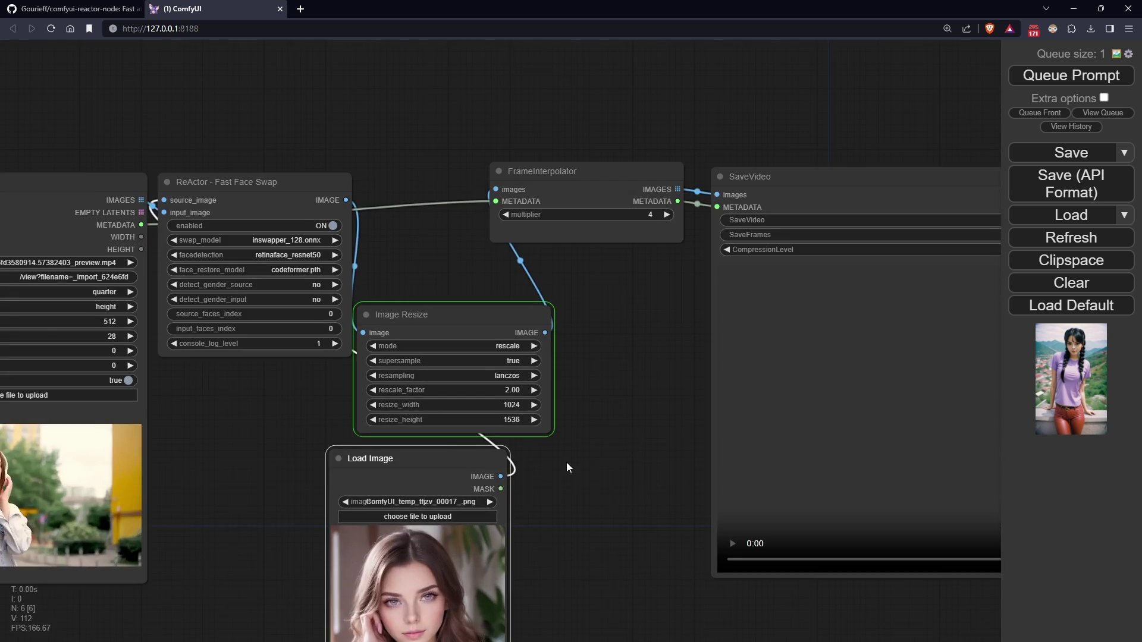
{"action": "left_click_drag", "start_coordinate": [566, 462], "coordinate": [270, 399]}
{"action": "left_click_drag", "start_coordinate": [125, 260], "coordinate": [119, 194]}
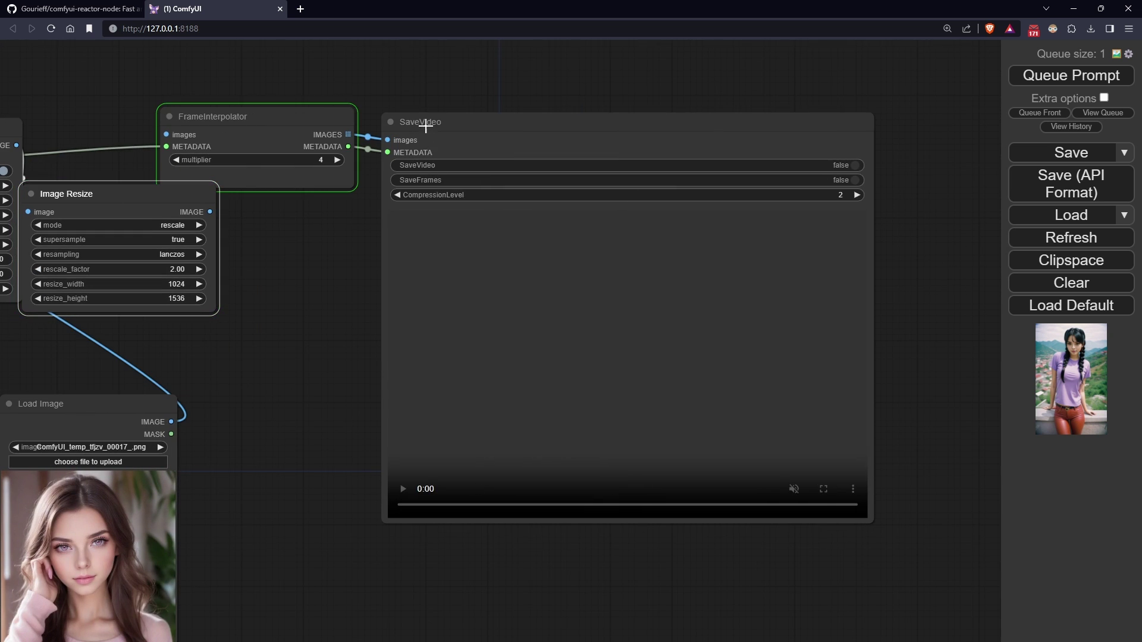
{"action": "left_click_drag", "start_coordinate": [425, 126], "coordinate": [242, 410]}
{"action": "left_click_drag", "start_coordinate": [339, 362], "coordinate": [797, 211]}
{"action": "left_click_drag", "start_coordinate": [299, 239], "coordinate": [344, 317]}
{"action": "left_click_drag", "start_coordinate": [225, 69], "coordinate": [192, 90]}
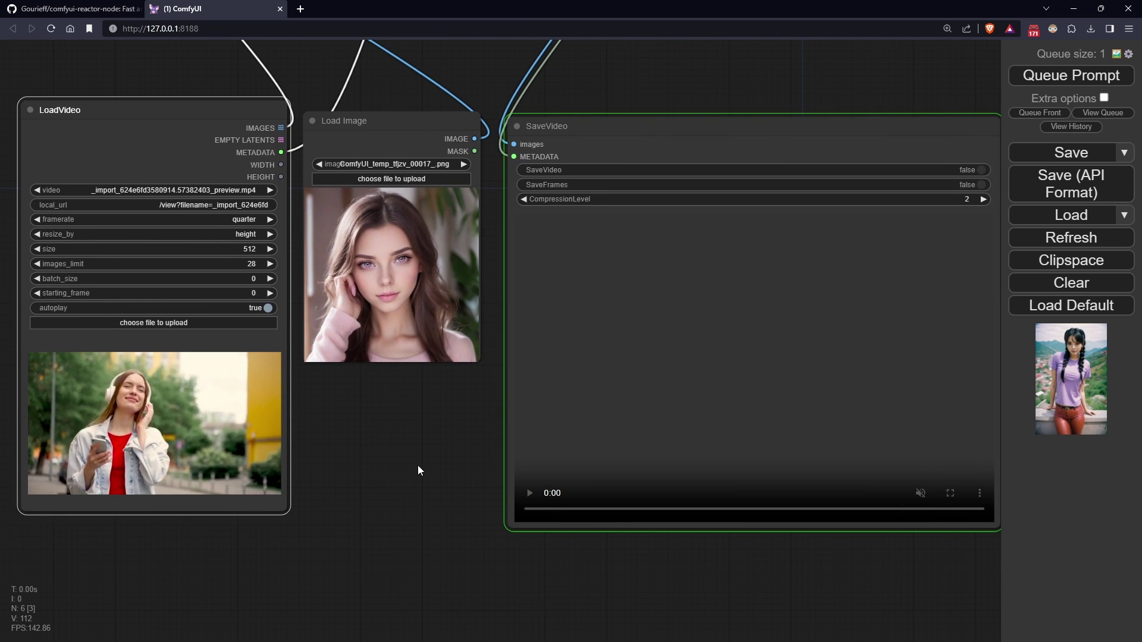
{"action": "left_click_drag", "start_coordinate": [418, 467], "coordinate": [417, 466]}
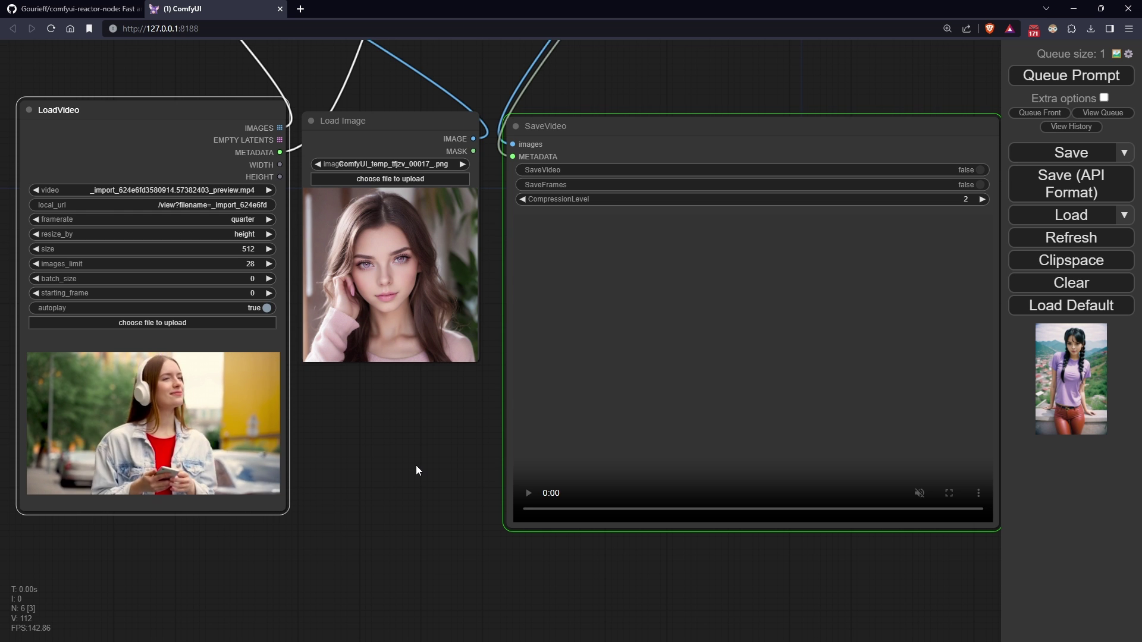
Reset the browser zoom to 100% and enlarge the LoadVideo preview
{"action": "left_click", "coordinate": [947, 29]}
{"action": "left_click", "coordinate": [991, 50]}
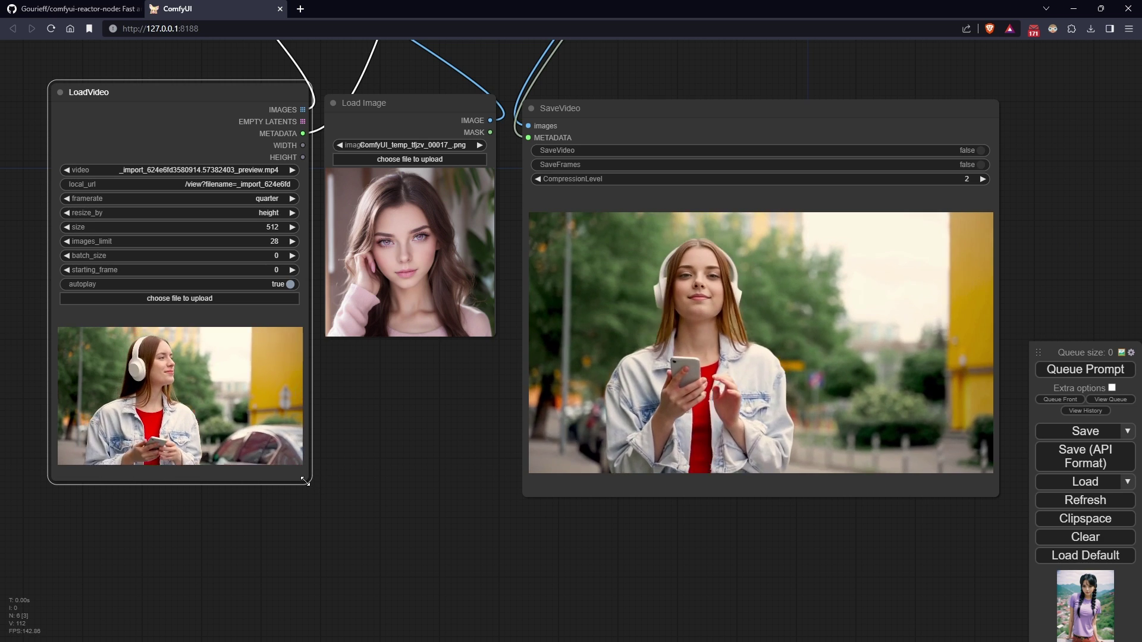
{"action": "left_click_drag", "start_coordinate": [305, 482], "coordinate": [498, 585]}
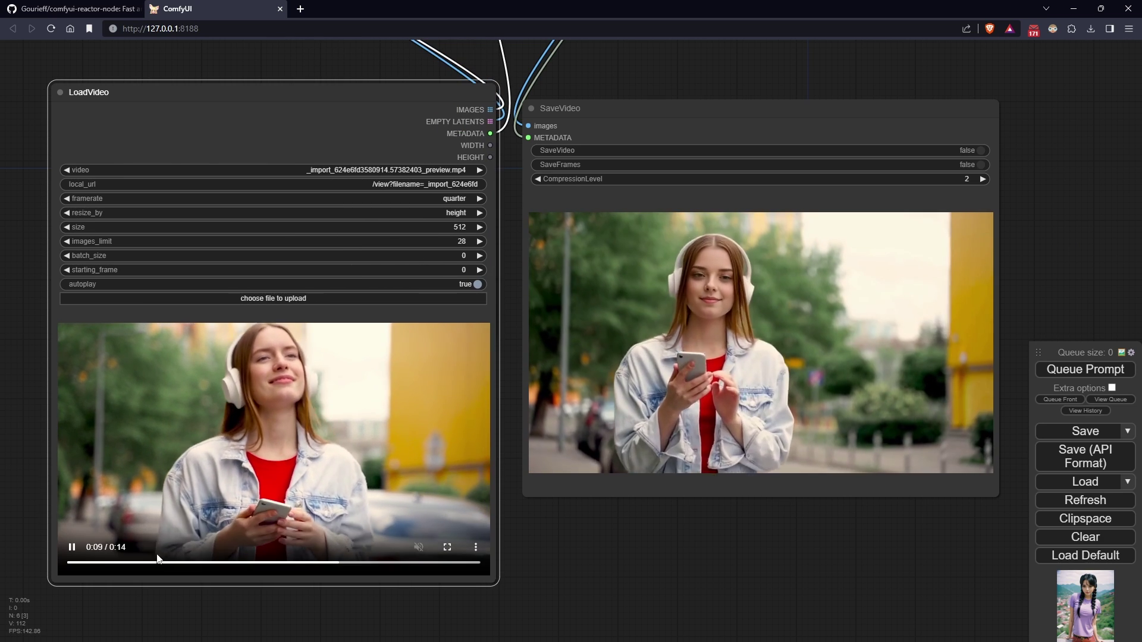
Rewind and pause the original video, play the 2-second swapped clip, and shift LoadVideo left
{"action": "left_click_drag", "start_coordinate": [156, 562], "coordinate": [77, 564]}
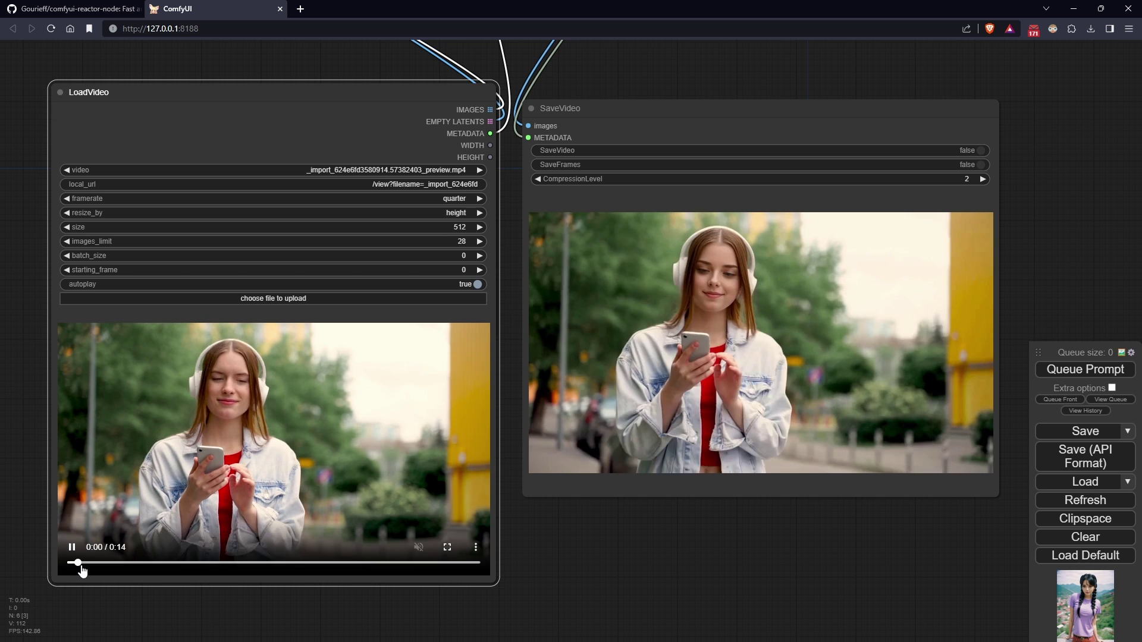
{"action": "left_click", "coordinate": [72, 547]}
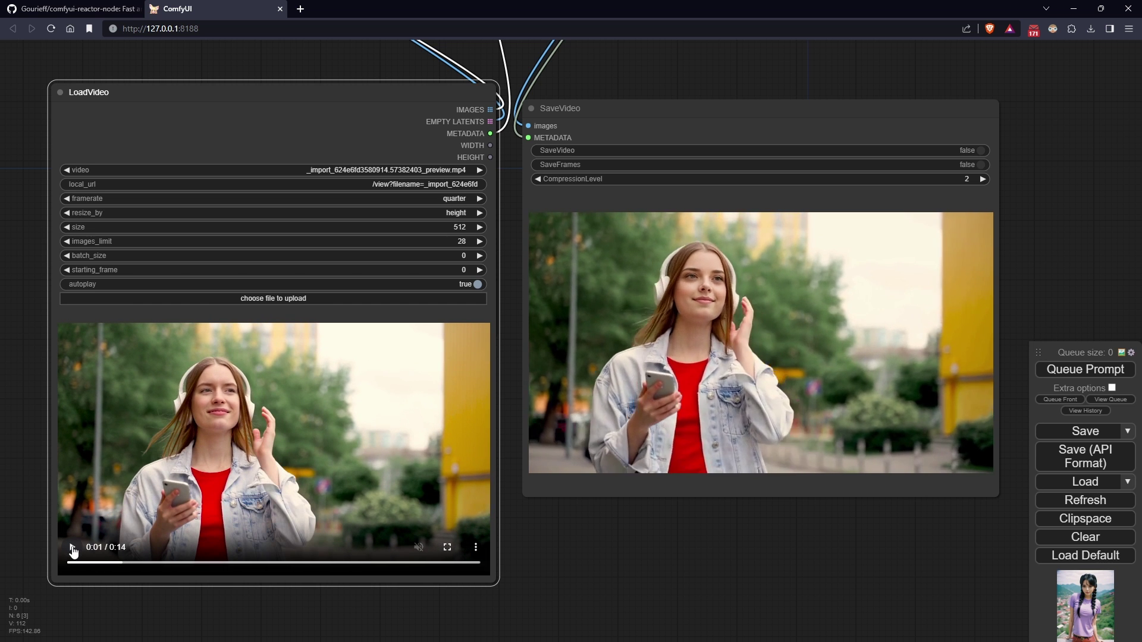
{"action": "left_click", "coordinate": [545, 469]}
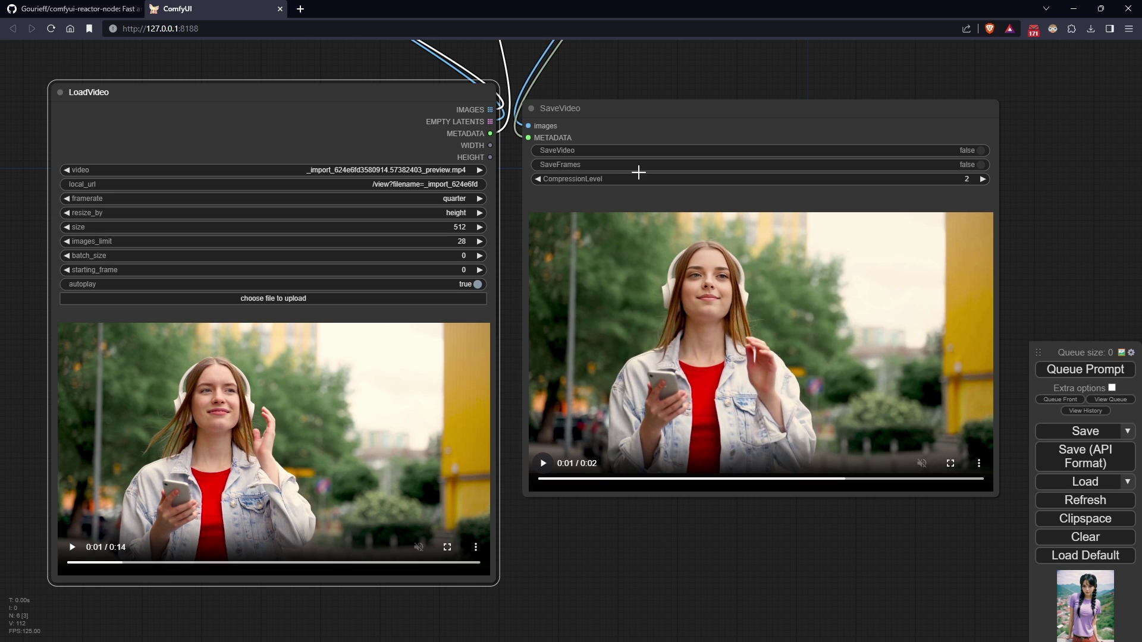
{"action": "left_click_drag", "start_coordinate": [439, 103], "coordinate": [252, 105]}
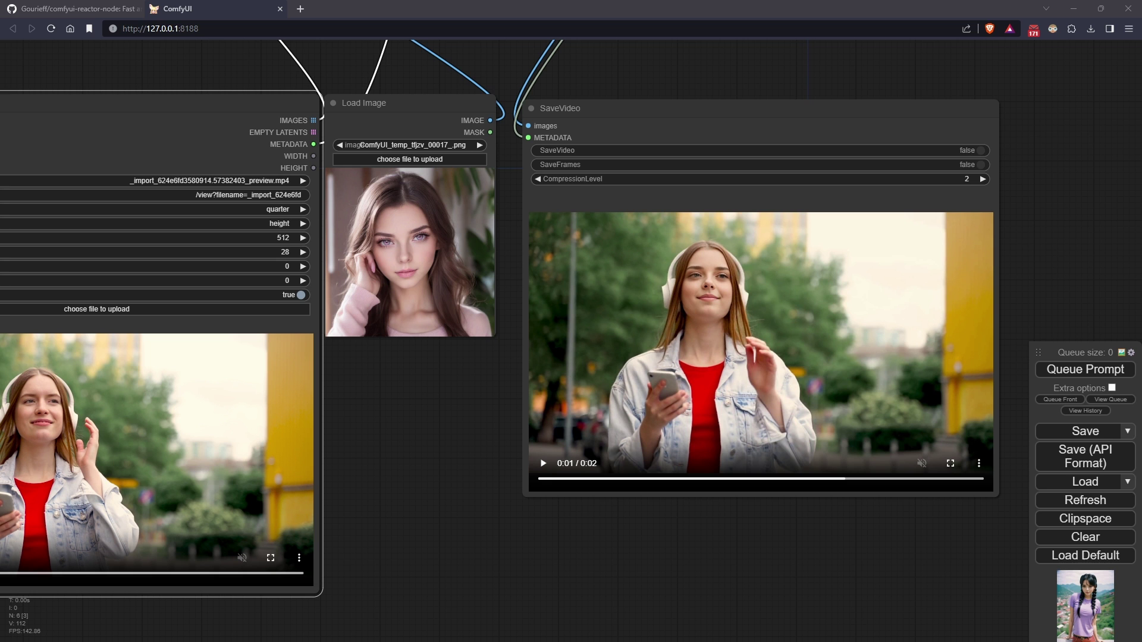
{"action": "scroll", "coordinate": [489, 458], "scroll_direction": "down", "scroll_amount": 4}
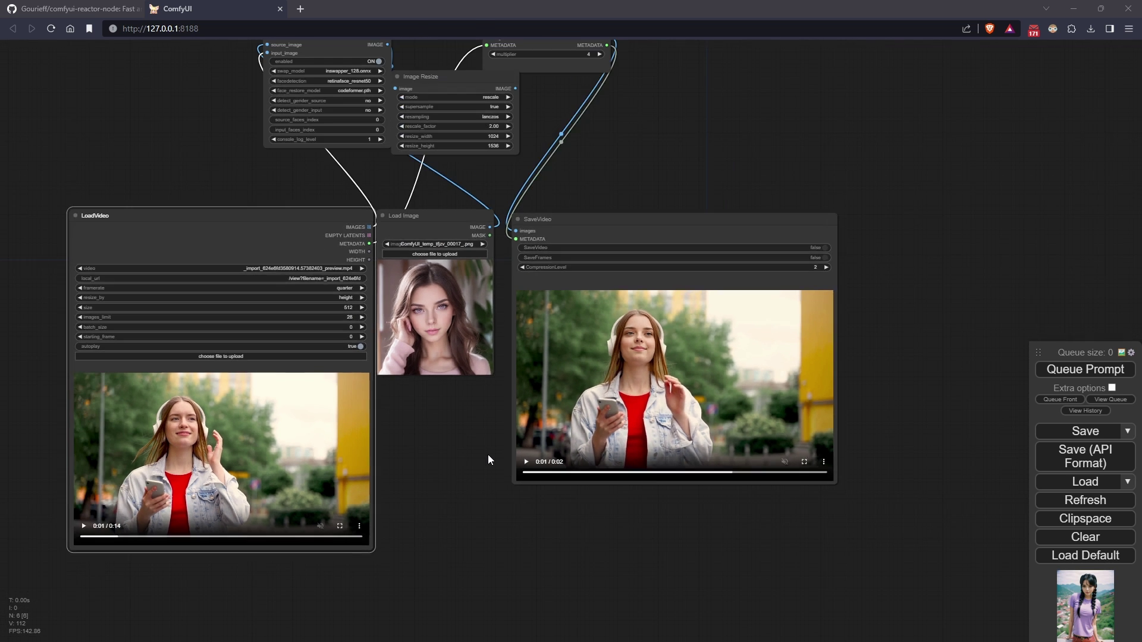
{"action": "scroll", "coordinate": [488, 456], "scroll_direction": "up", "scroll_amount": 2}
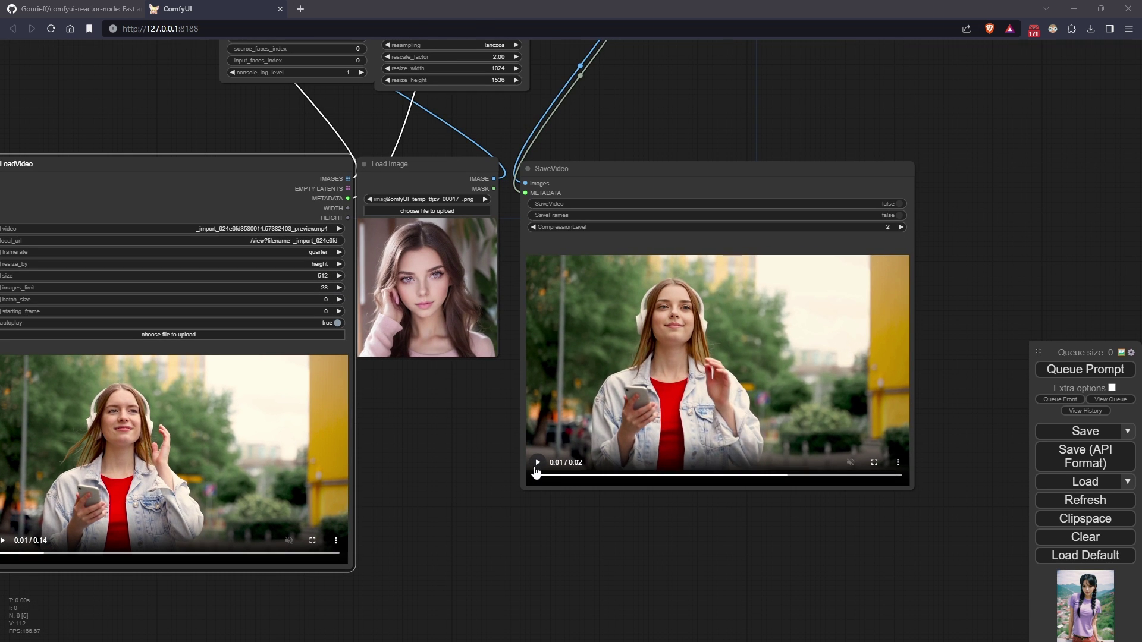
{"action": "left_click_drag", "start_coordinate": [485, 505], "coordinate": [517, 509]}
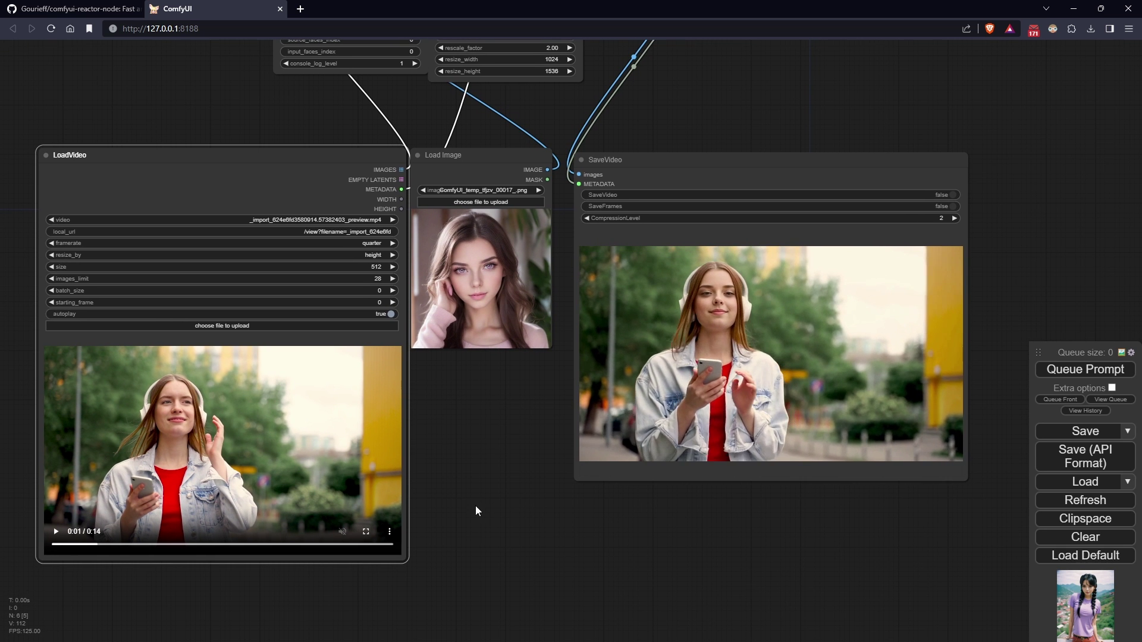